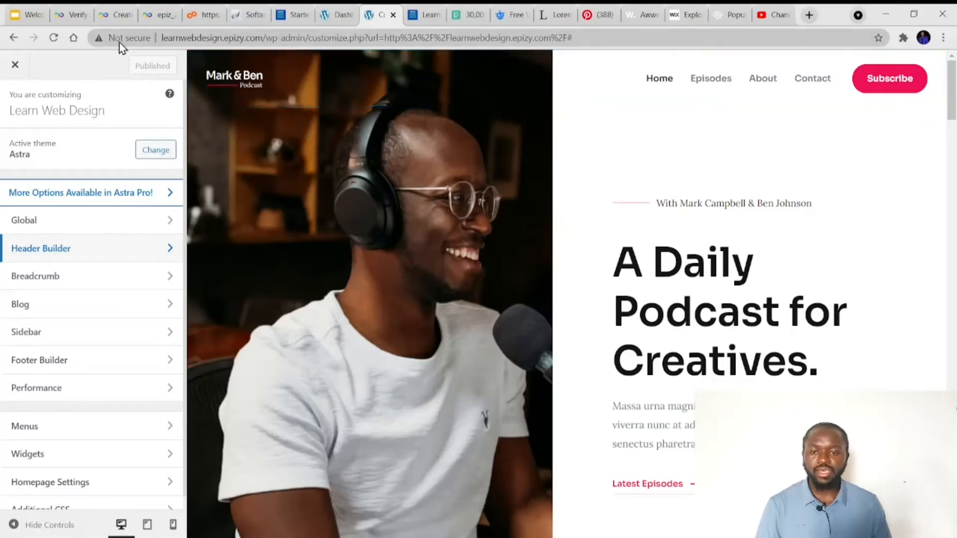
# - Open the Site Identity & Logo settings in the Header Builder
pyautogui.click(199, 60)
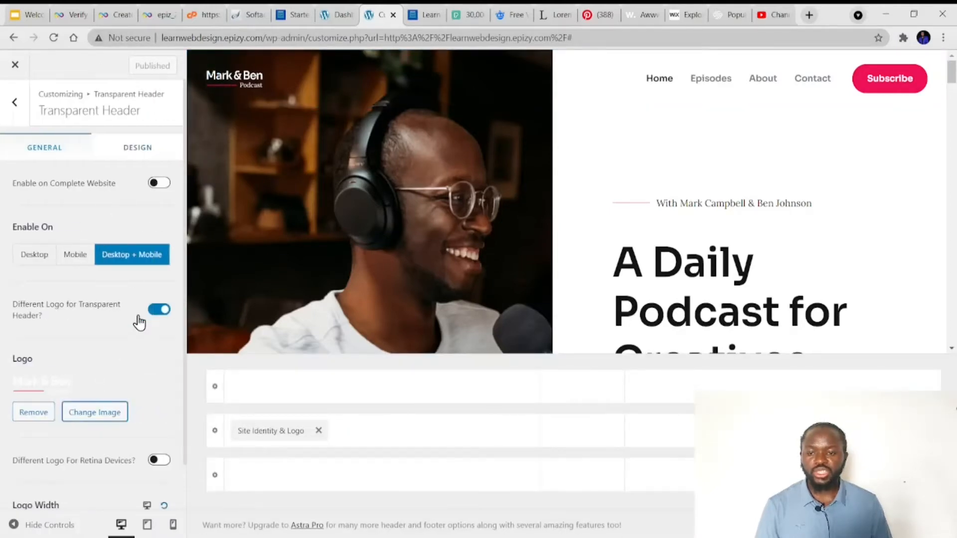
pyautogui.click(13, 115)
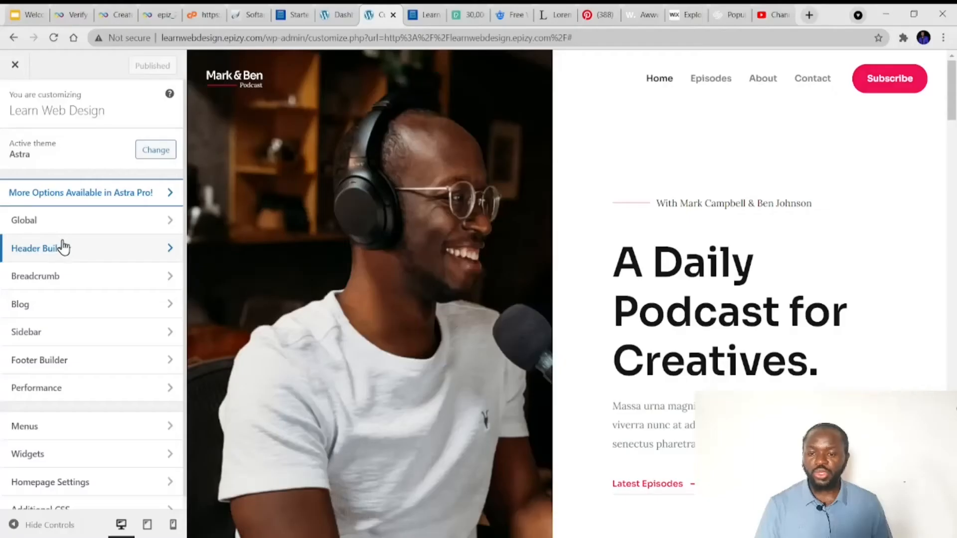
pyautogui.click(62, 246)
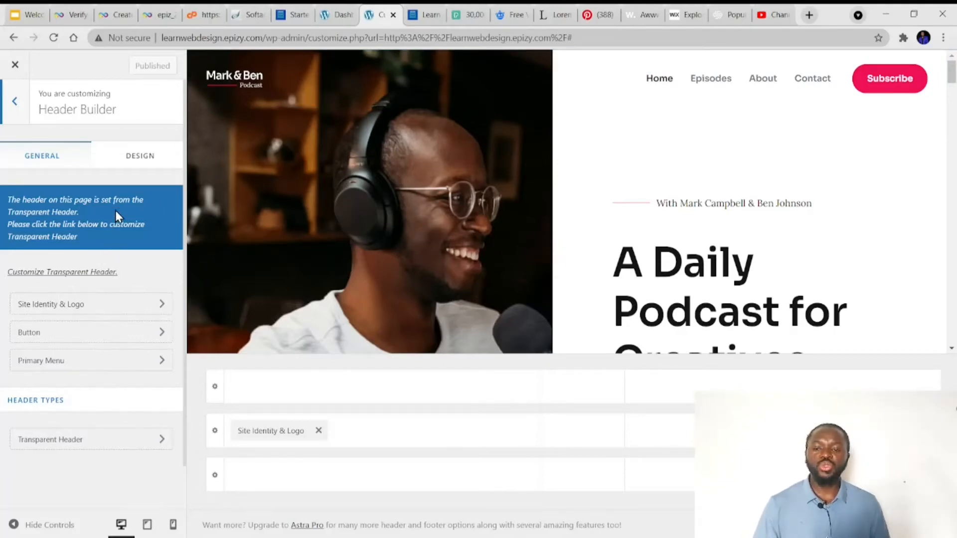
pyautogui.scroll(-1, 116, 211)
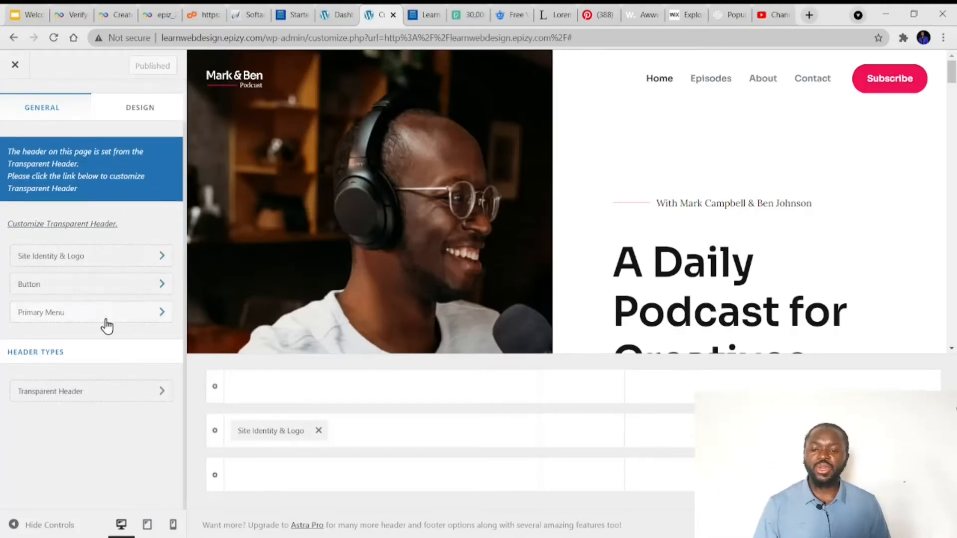
pyautogui.scroll(1, 102, 321)
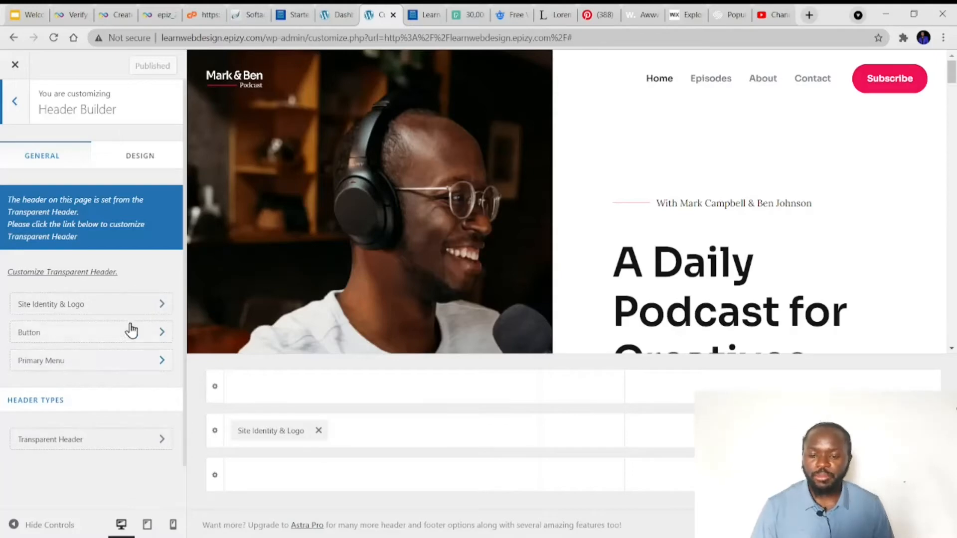
pyautogui.click(128, 302)
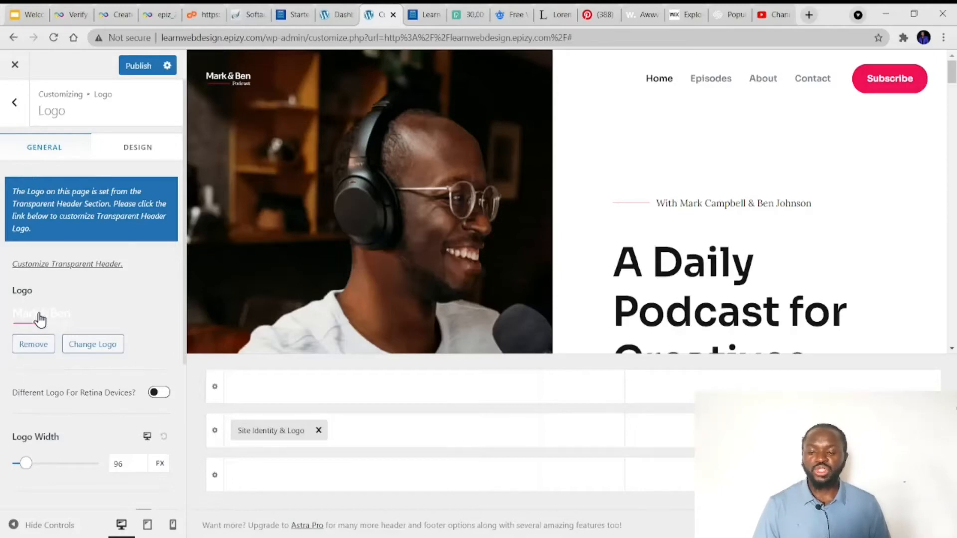
# - Replace the site logo with cropped-LWDWC.png, cropped to include the LWDWC text and the laptop icon, and publish the change
pyautogui.click(102, 347)
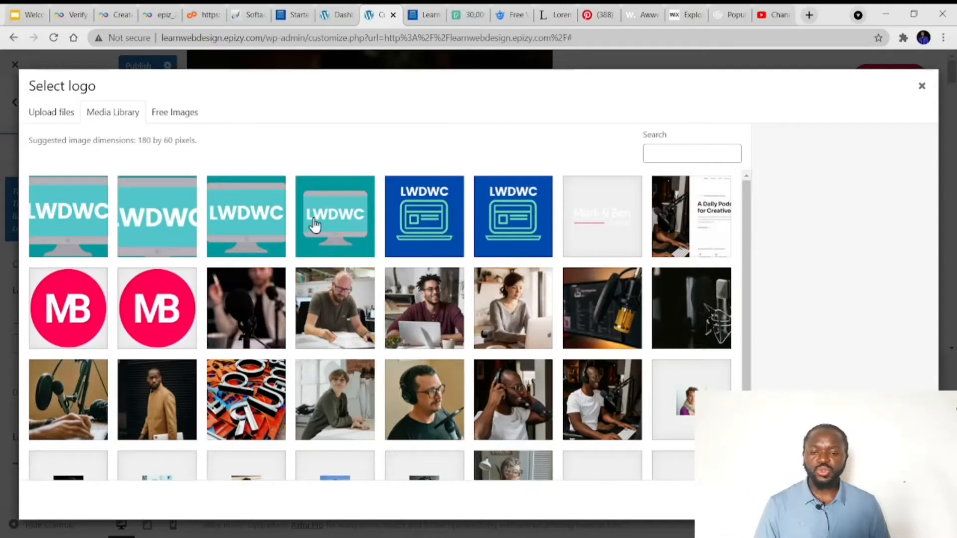
pyautogui.click(410, 224)
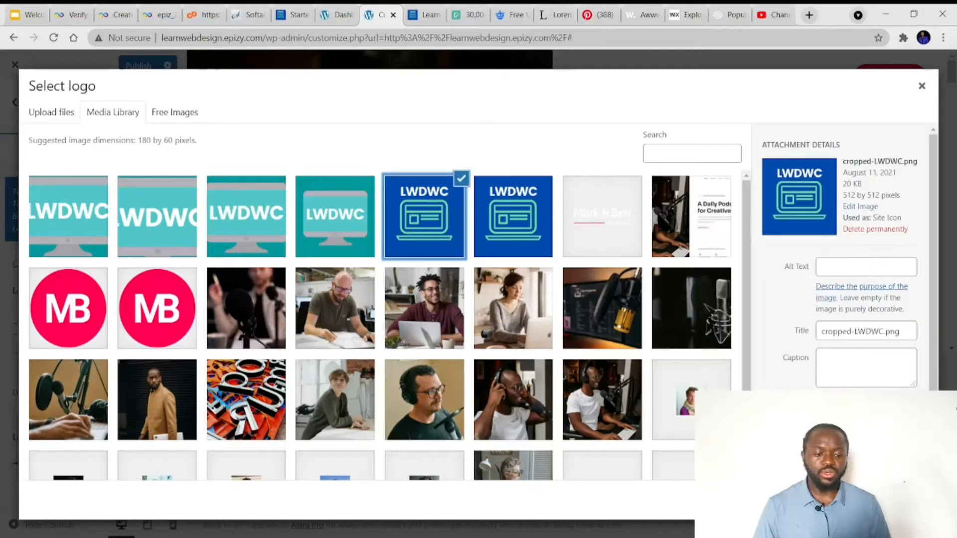
pyautogui.click(908, 500)
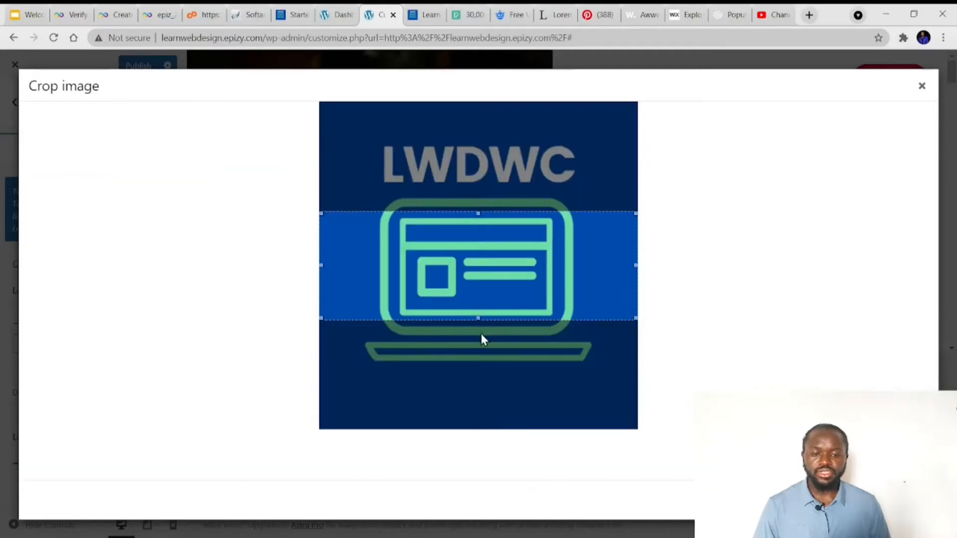
pyautogui.moveTo(477, 320); pyautogui.dragTo(474, 372)
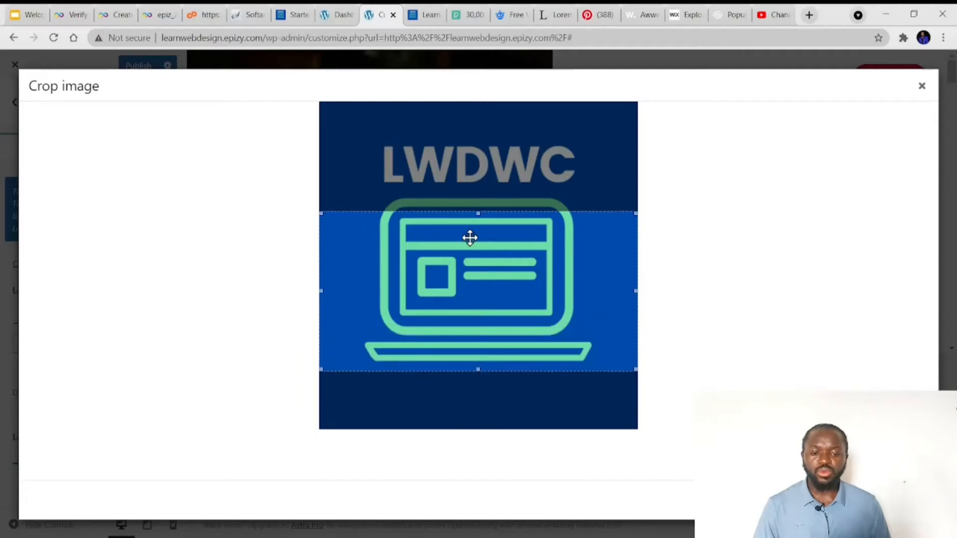
pyautogui.moveTo(476, 210); pyautogui.dragTo(487, 135)
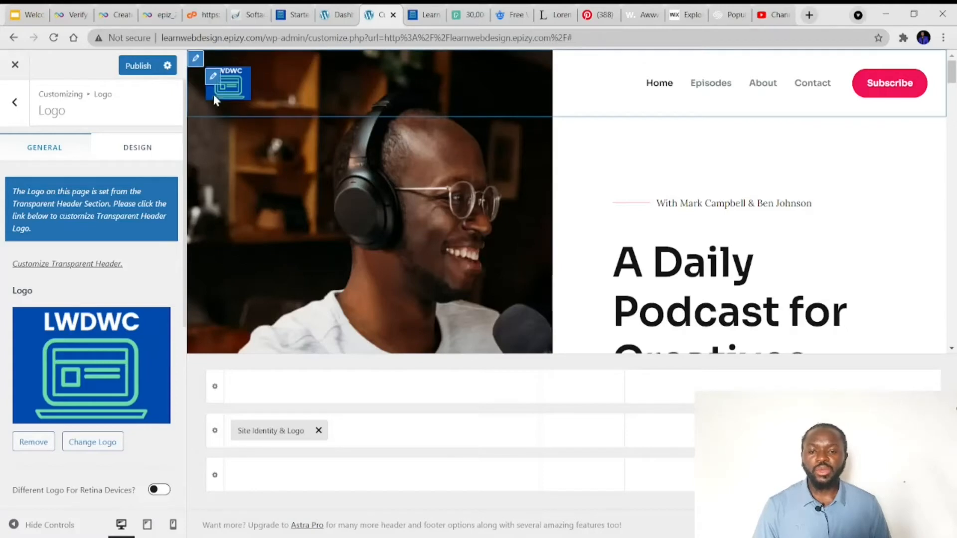
pyautogui.click(146, 67)
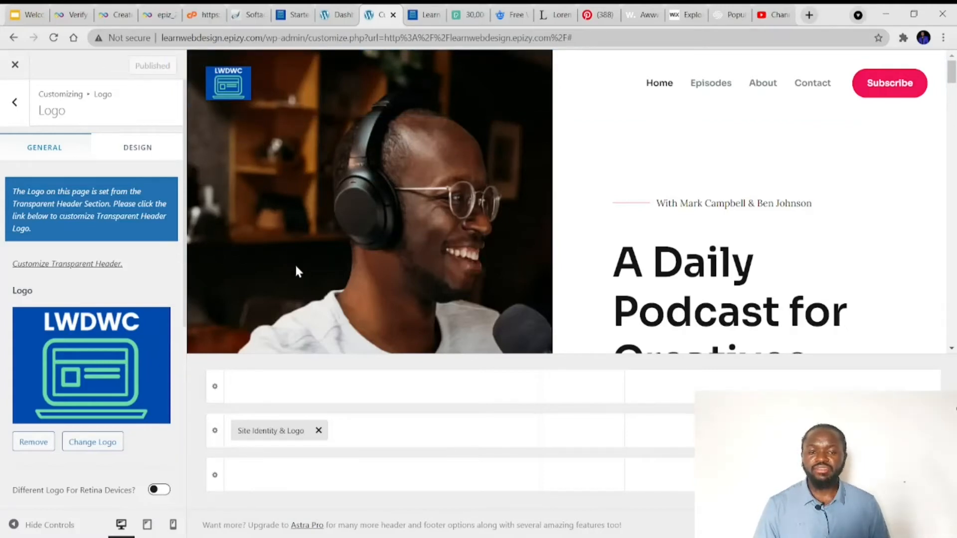
# - Reload the live homepage to check the header logo, and return to the customizer
pyautogui.click(423, 13)
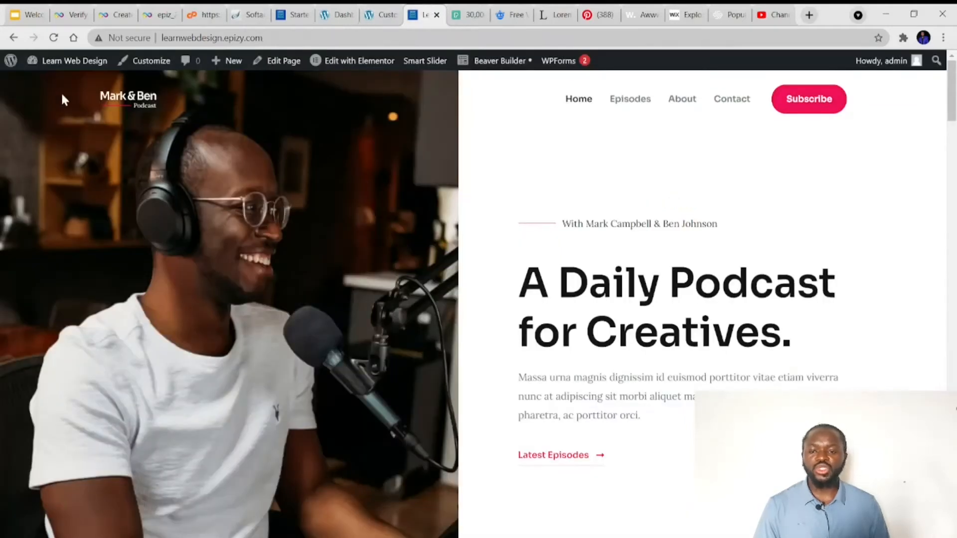
pyautogui.click(53, 38)
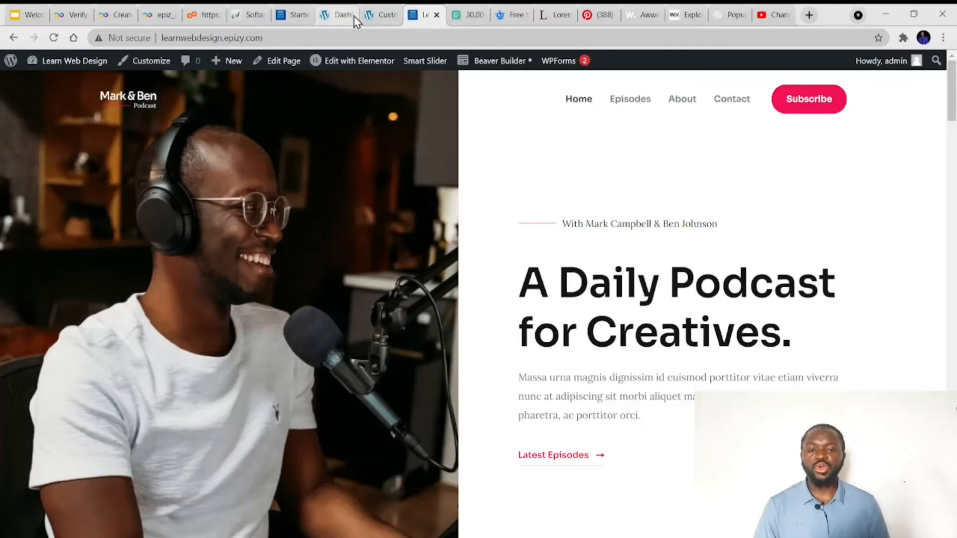
pyautogui.click(378, 7)
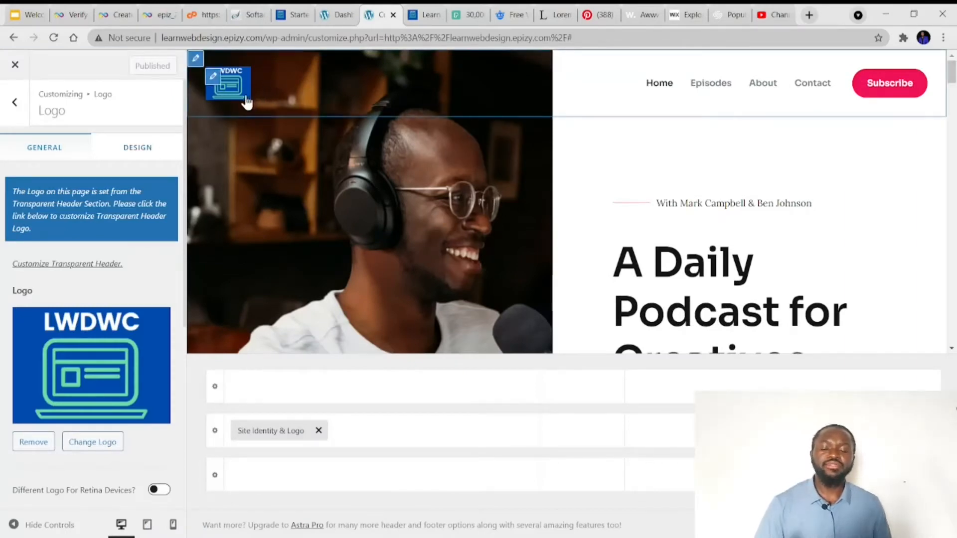
# - Select cropped-LWDWC.png from the media library as the replacement logo for the Transparent Header
pyautogui.scroll(-5, 147, 344)
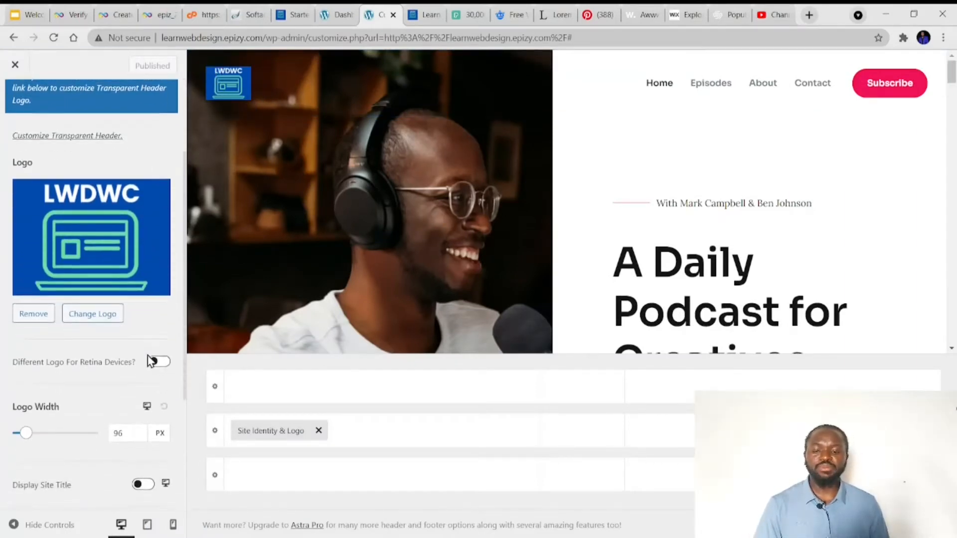
pyautogui.scroll(3, 119, 234)
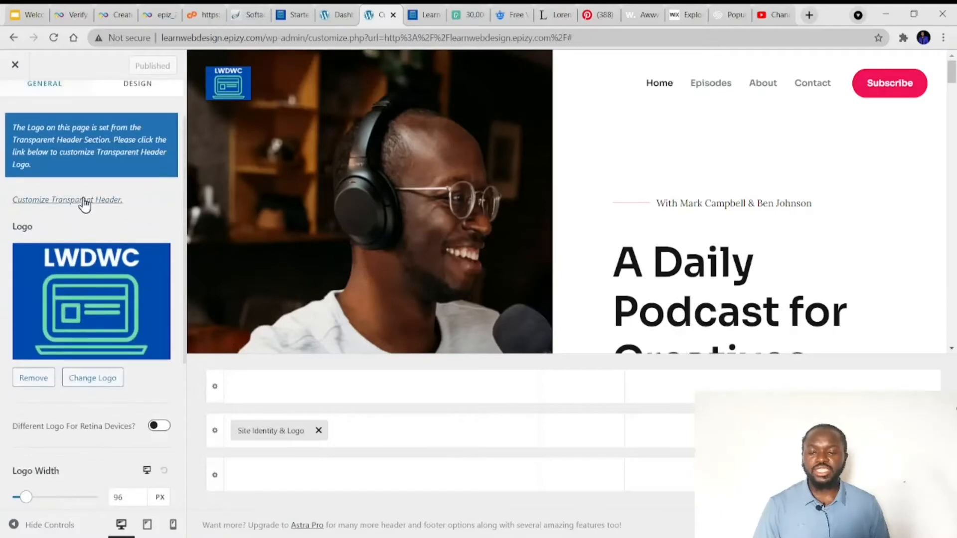
pyautogui.click(50, 201)
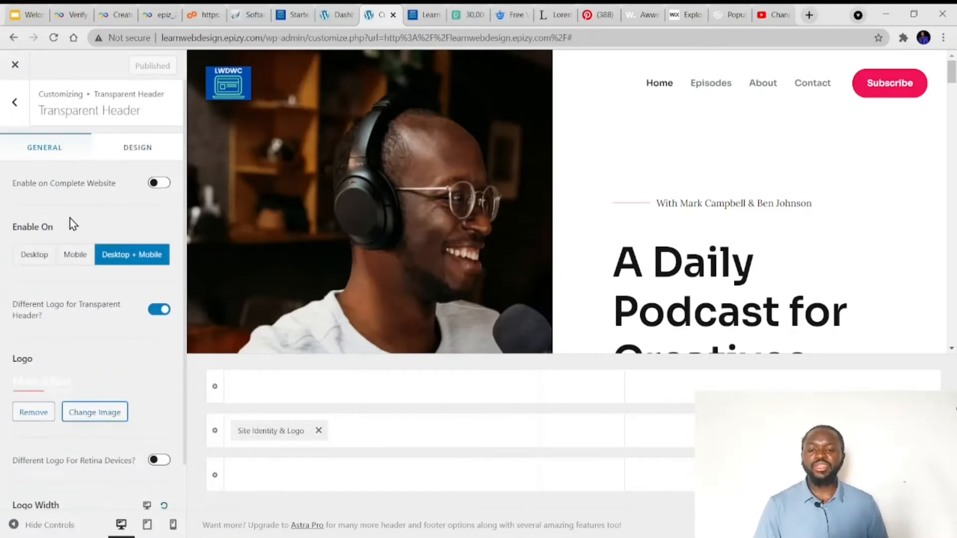
pyautogui.scroll(-1, 76, 271)
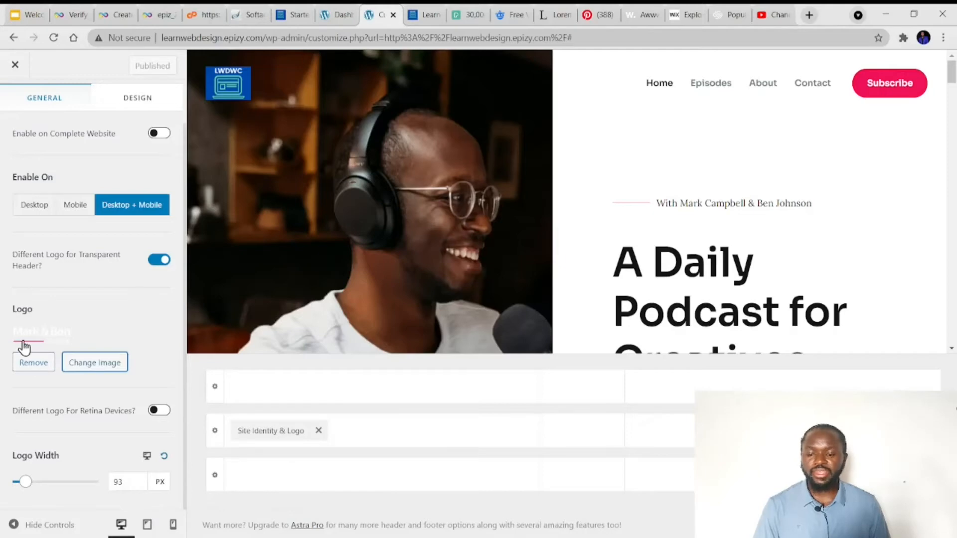
pyautogui.click(81, 361)
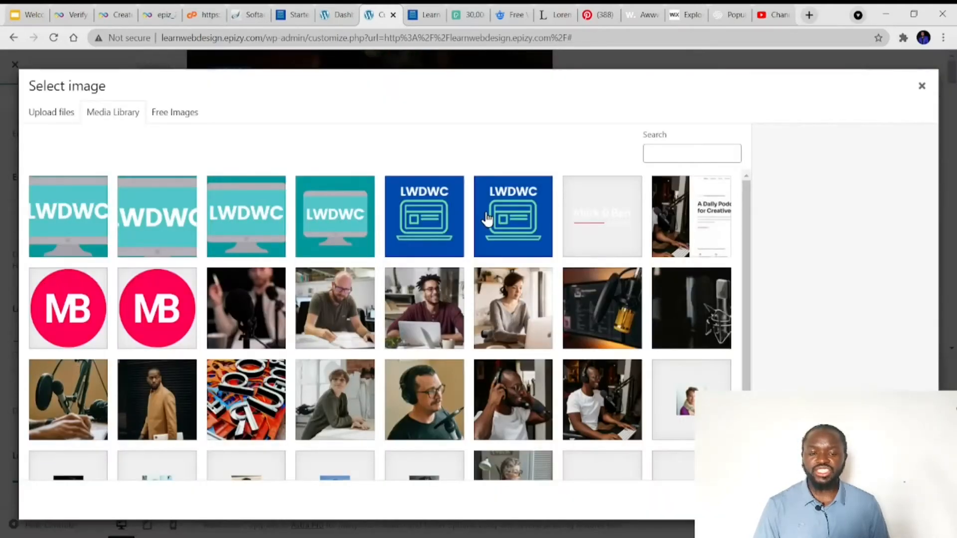
pyautogui.click(443, 235)
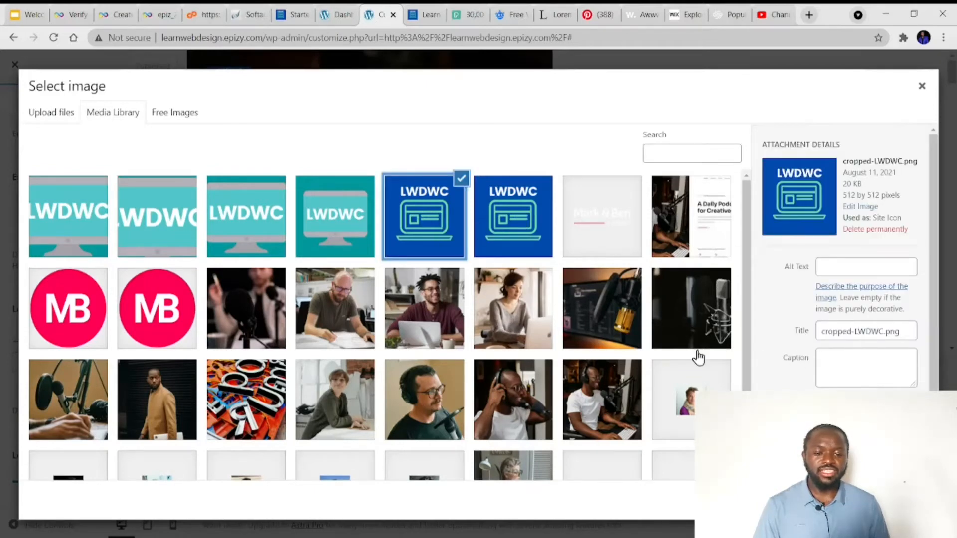
# - Give the selected image the alt text "Website Logo" and apply it as the Transparent Header logo
pyautogui.click(836, 266)
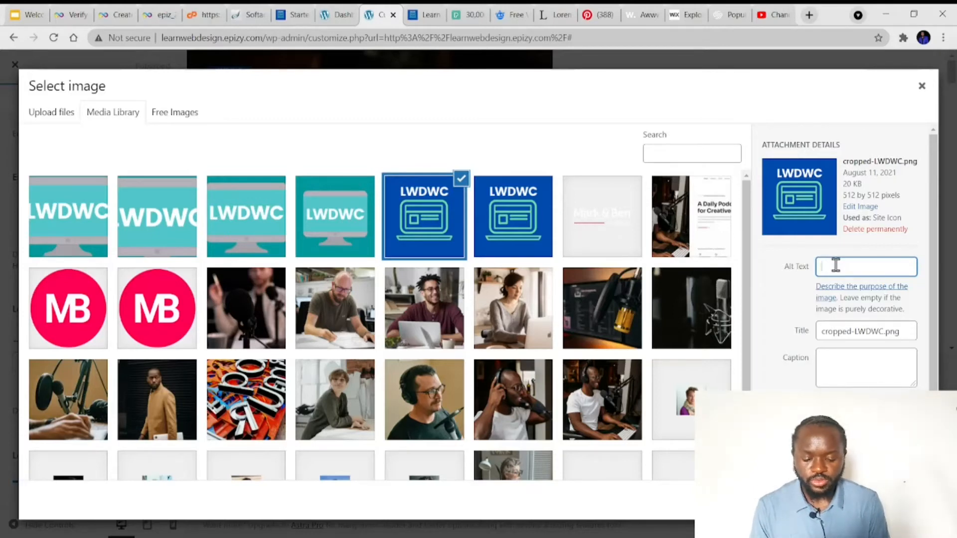
pyautogui.write('ebsite Logo')
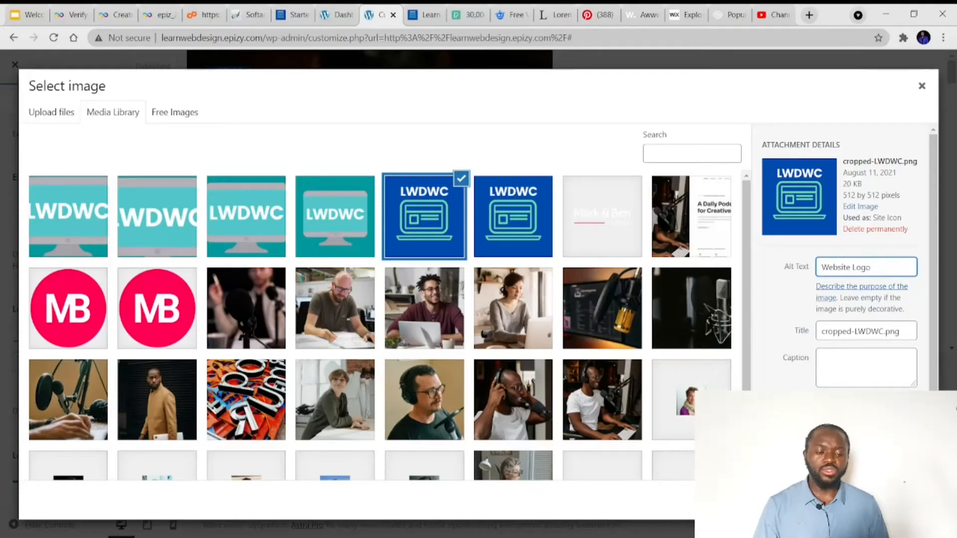
pyautogui.click(908, 500)
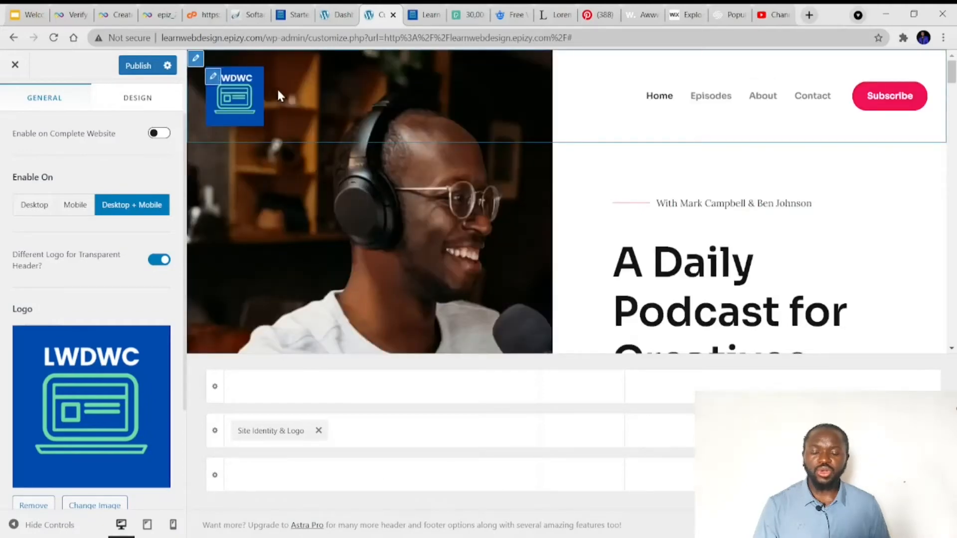
pyautogui.scroll(-1, 59, 255)
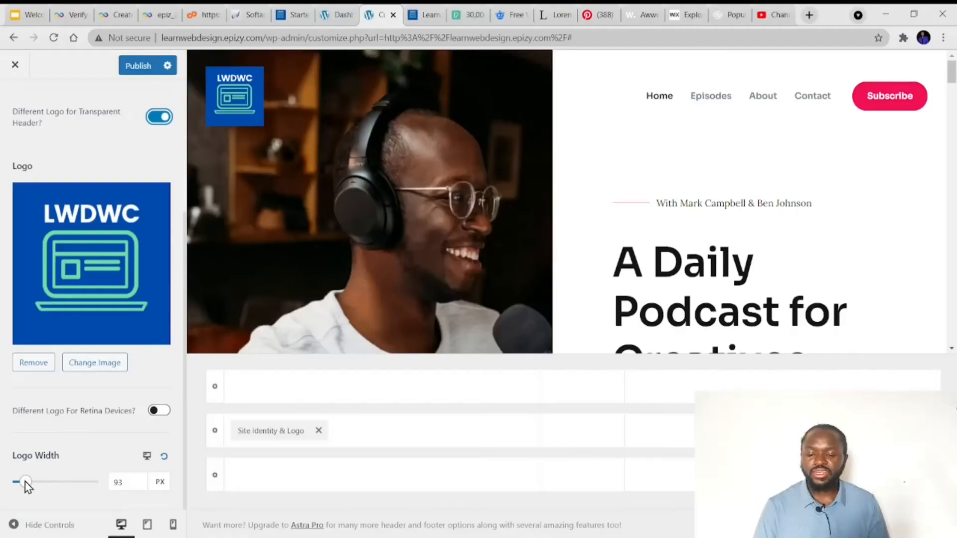
pyautogui.moveTo(25, 483)
pyautogui.mouseDown()
pyautogui.moveTo(65, 491)
pyautogui.moveTo(38, 492)
pyautogui.moveTo(90, 487)
pyautogui.moveTo(25, 493)
pyautogui.mouseUp()
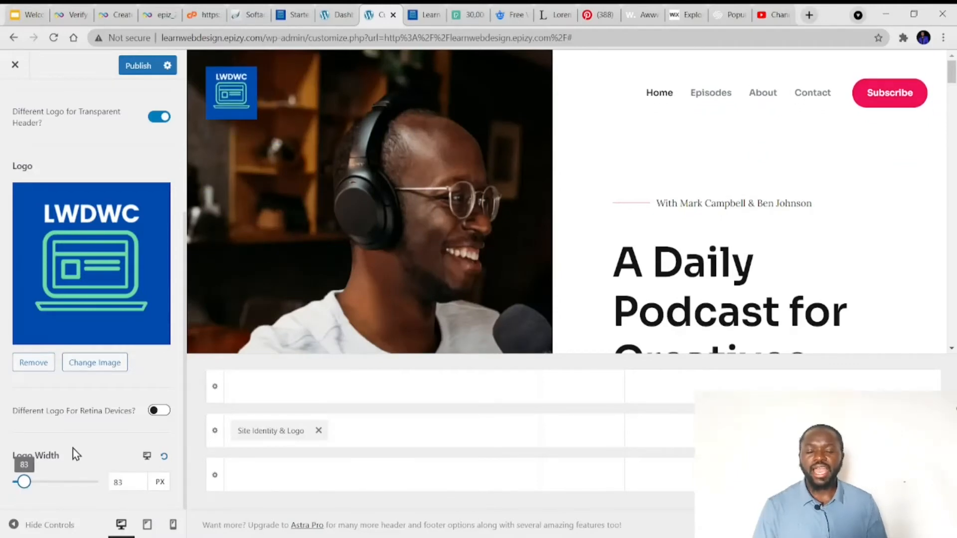
pyautogui.doubleClick(120, 482)
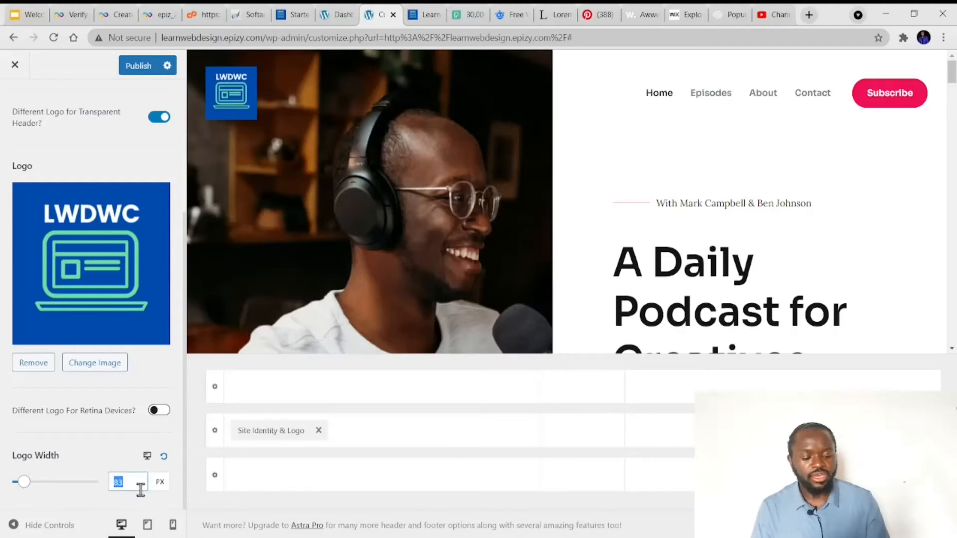
pyautogui.write('80')
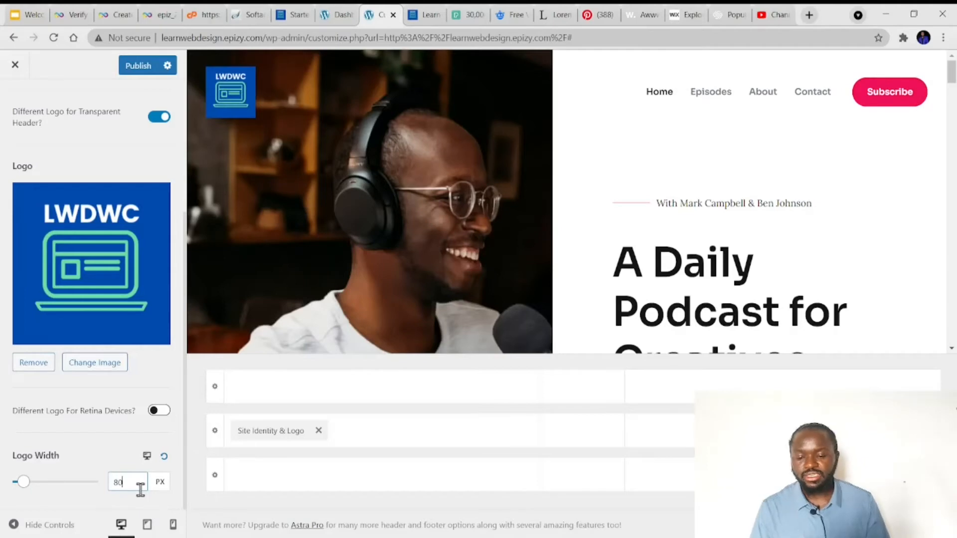
pyautogui.click(114, 455)
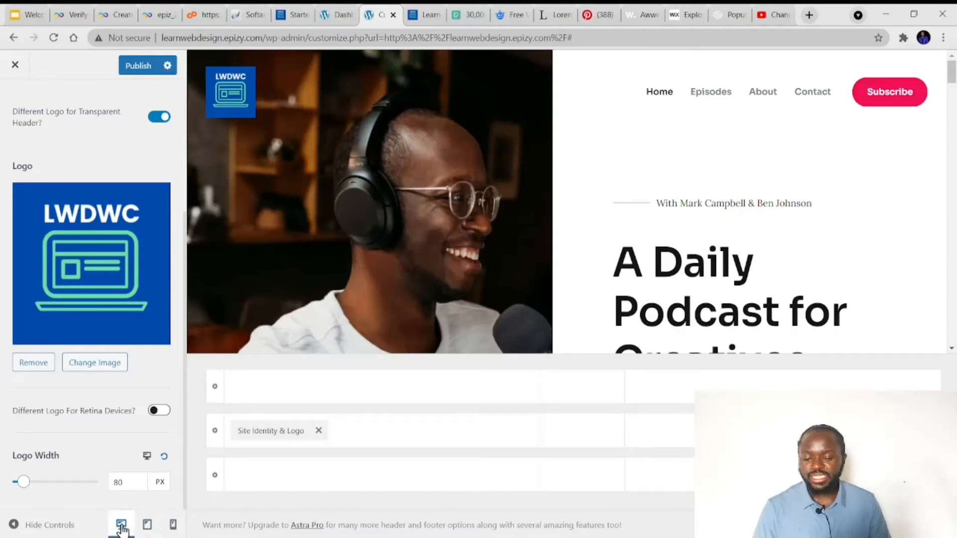
# - Preview the site and its header logo in the mobile view
pyautogui.scroll(5, 122, 529)
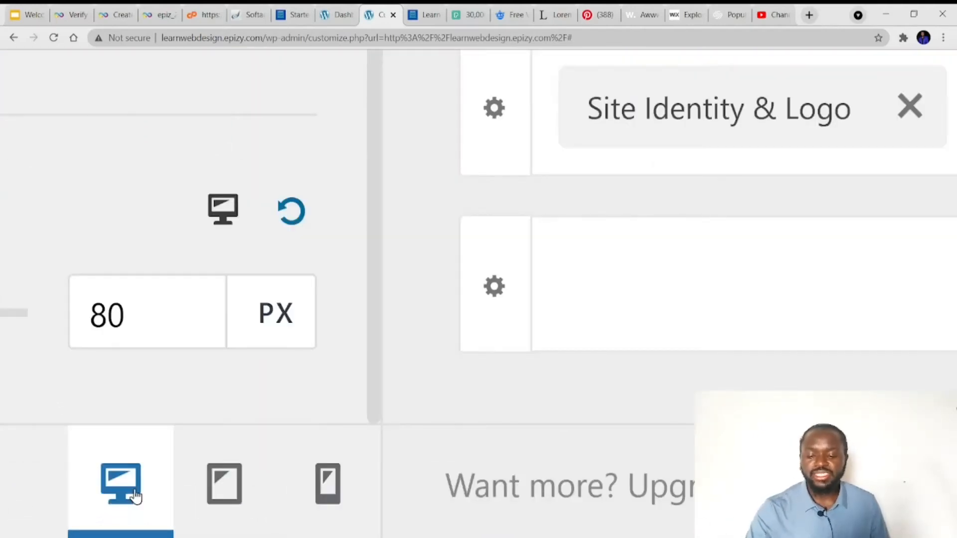
pyautogui.click(201, 487)
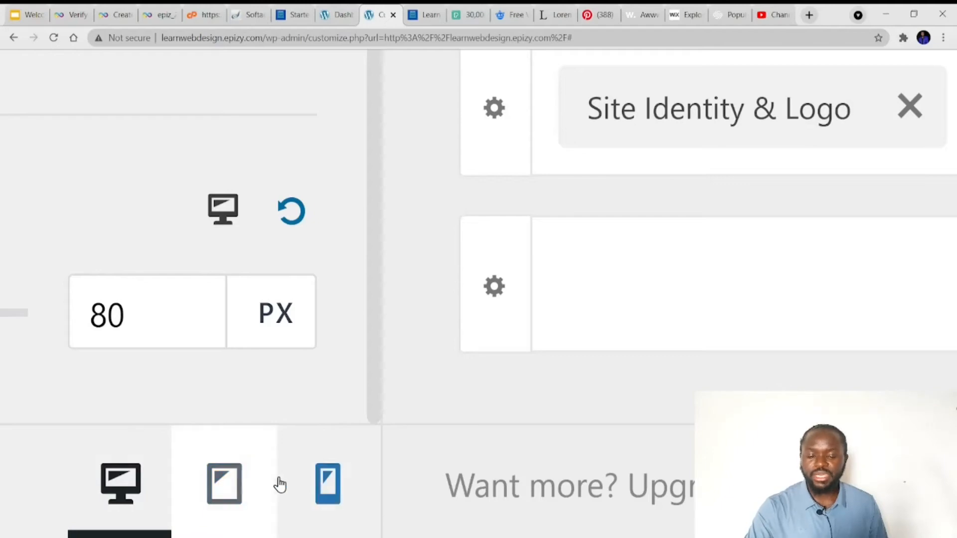
pyautogui.click(325, 487)
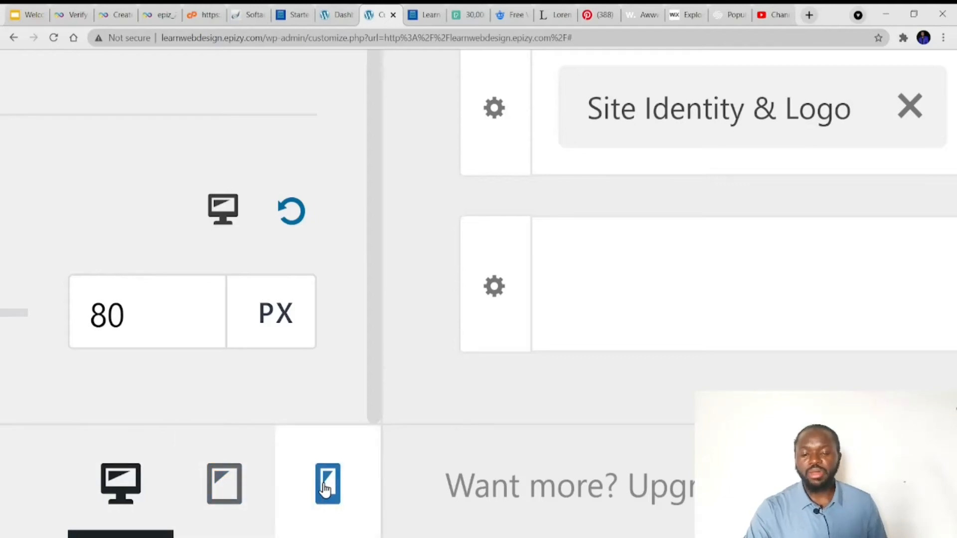
pyautogui.scroll(-5, 325, 491)
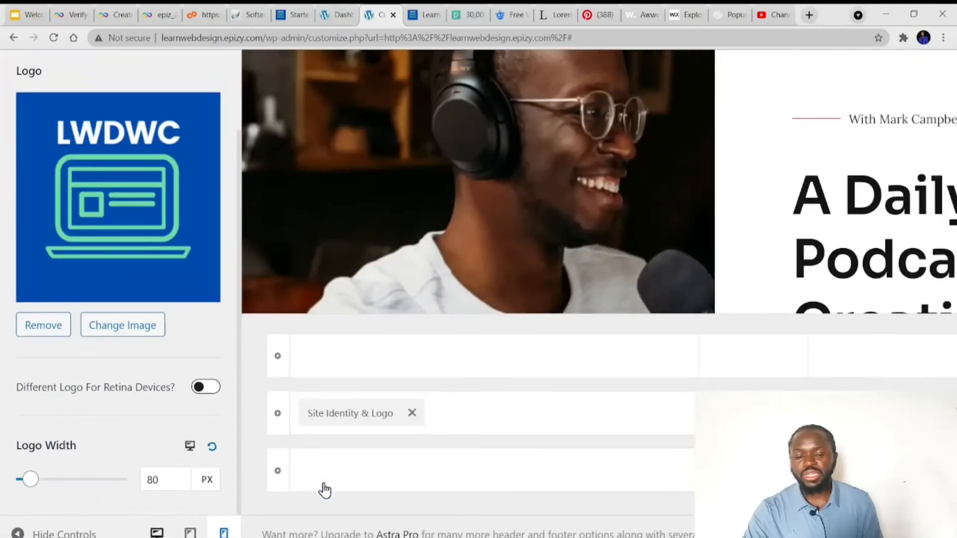
pyautogui.scroll(-2, 324, 490)
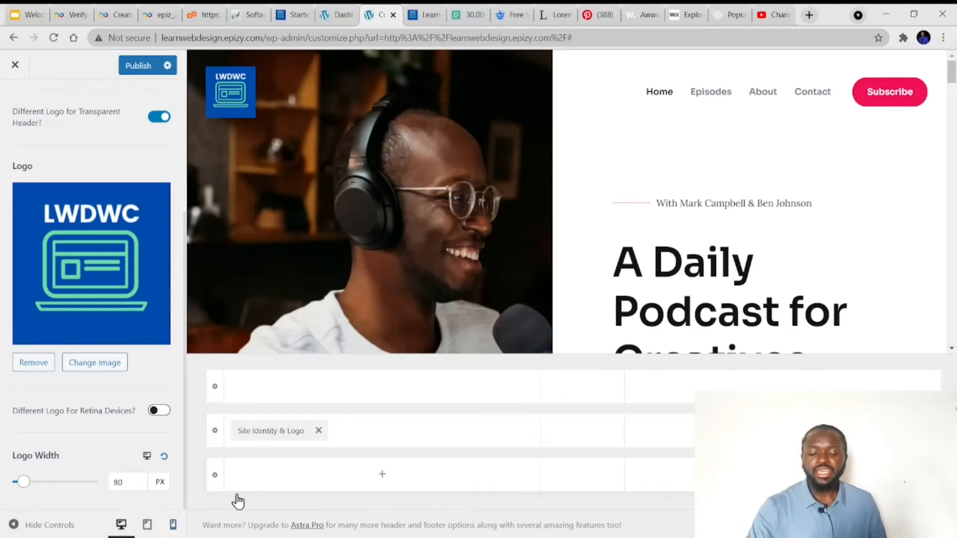
pyautogui.click(170, 526)
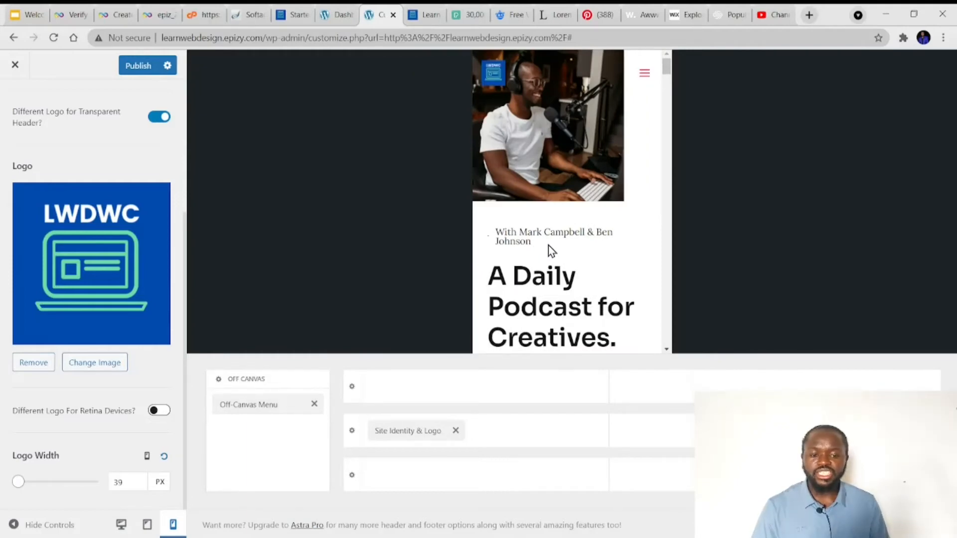
# - Set the Transparent Header's mobile logo width to 46 px
pyautogui.scroll(-5, 548, 255)
pyautogui.scroll(5, 548, 257)
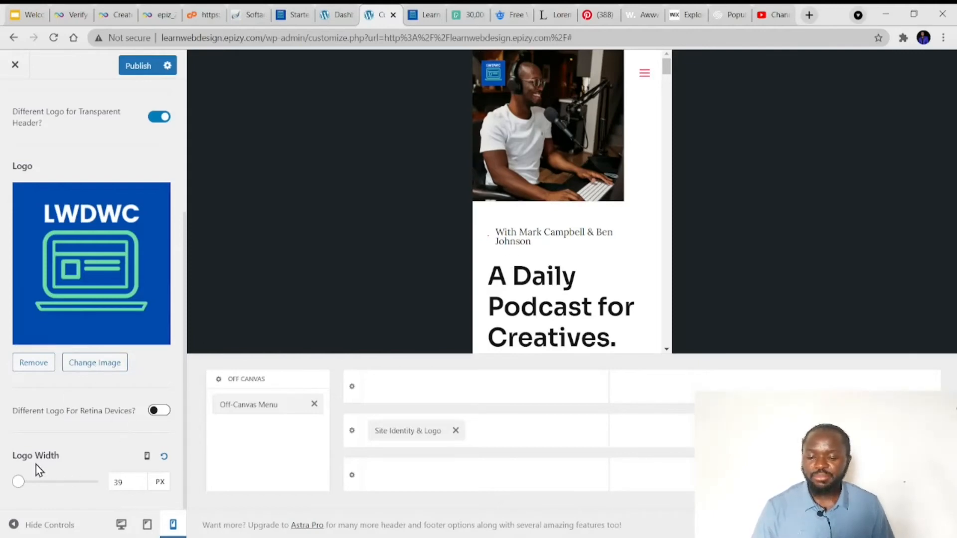
pyautogui.moveTo(18, 482)
pyautogui.mouseDown()
pyautogui.moveTo(30, 486)
pyautogui.moveTo(19, 488)
pyautogui.mouseUp()
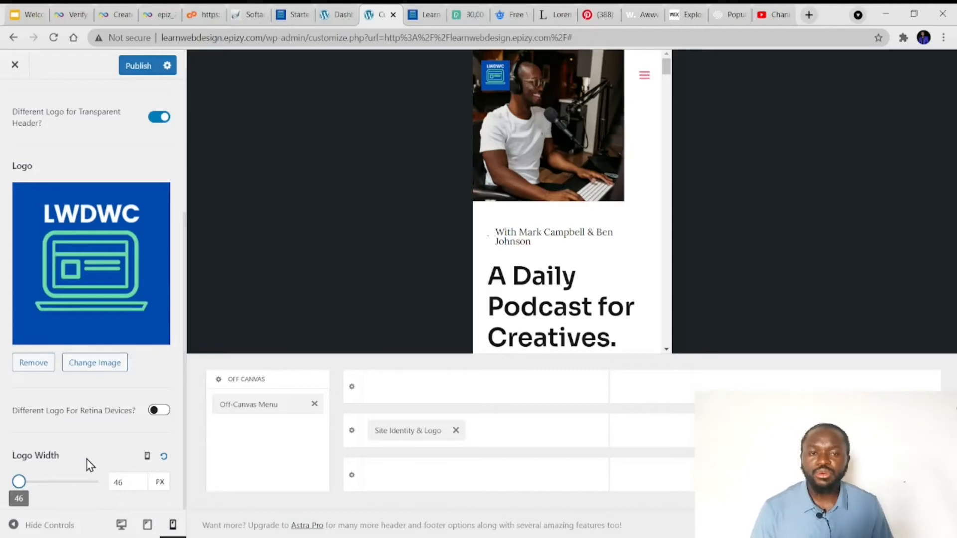
pyautogui.click(147, 526)
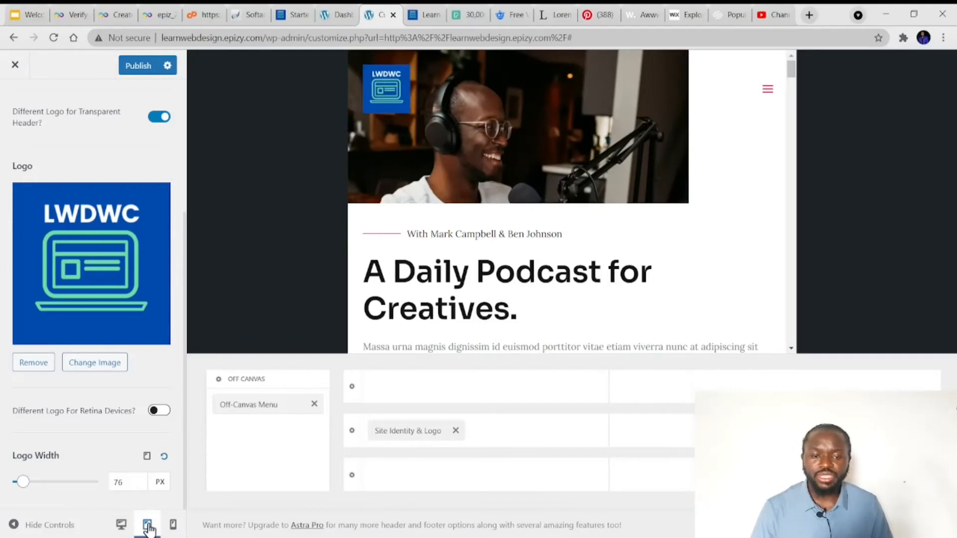
pyautogui.click(120, 526)
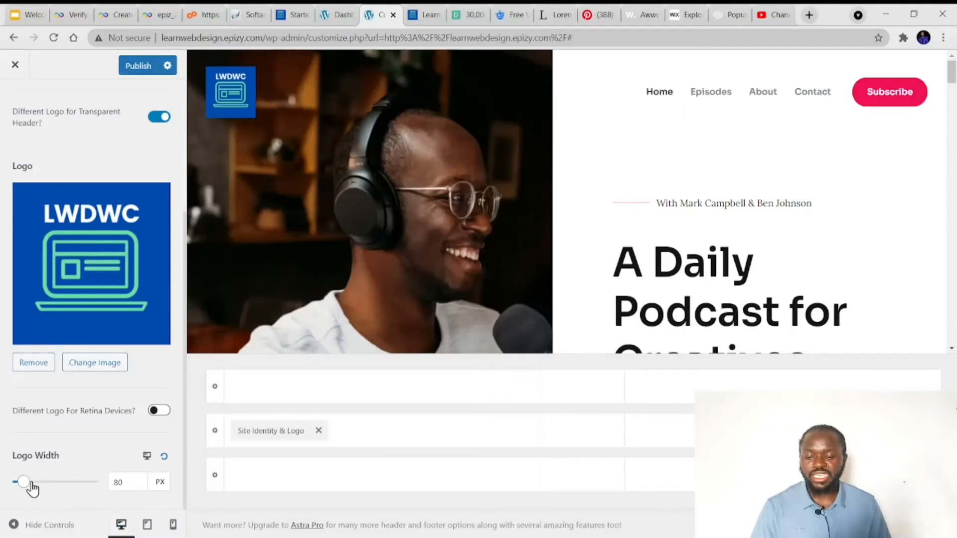
pyautogui.moveTo(27, 482); pyautogui.dragTo(26, 487)
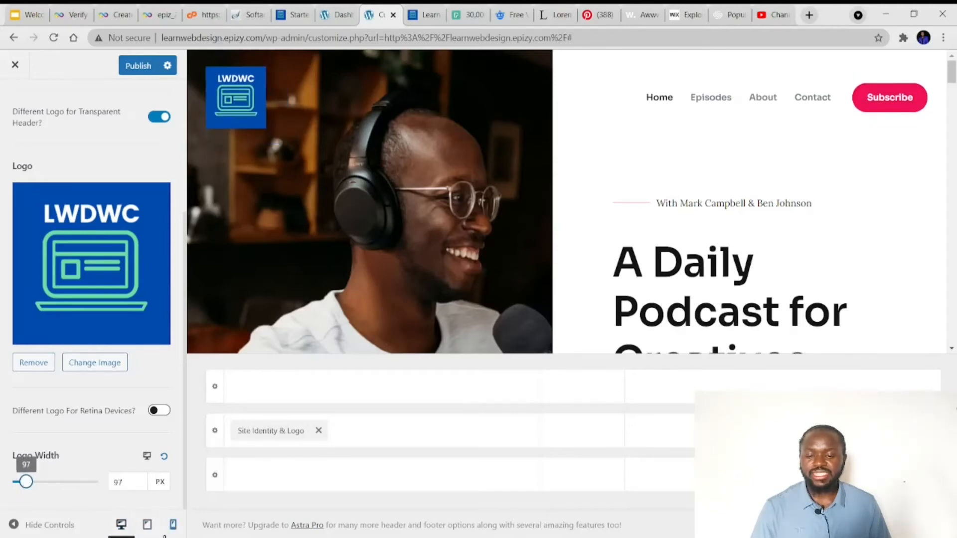
# - Preview the header logo in the mobile, tablet and desktop views
pyautogui.click(173, 525)
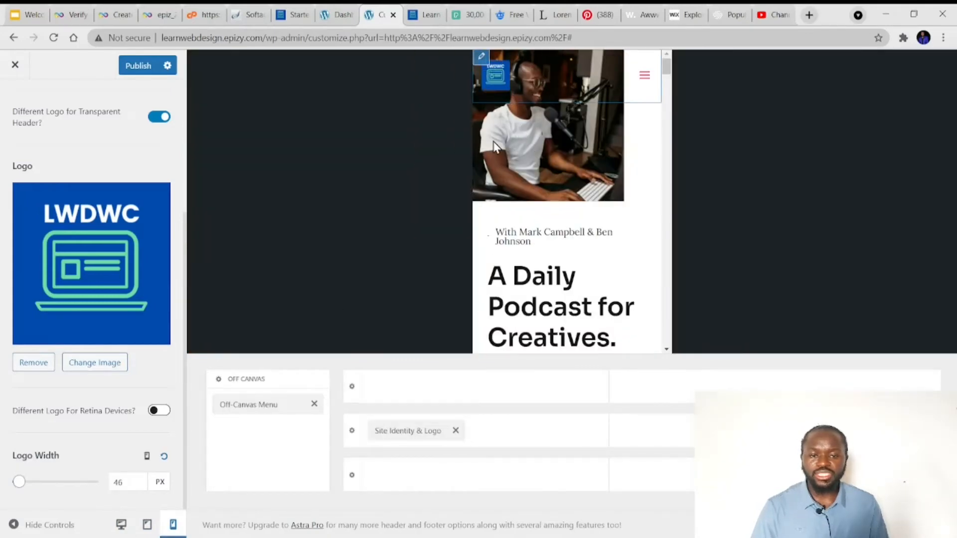
pyautogui.click(146, 526)
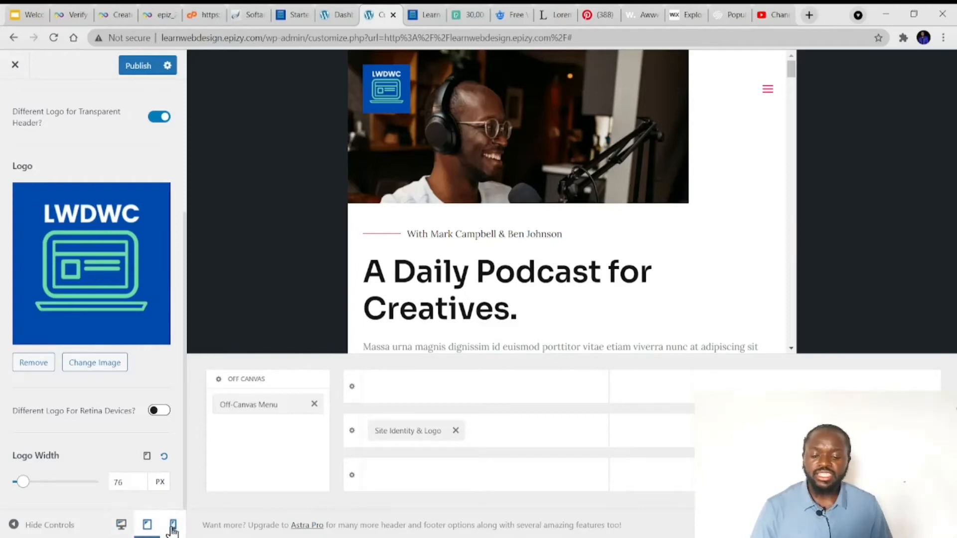
pyautogui.click(122, 526)
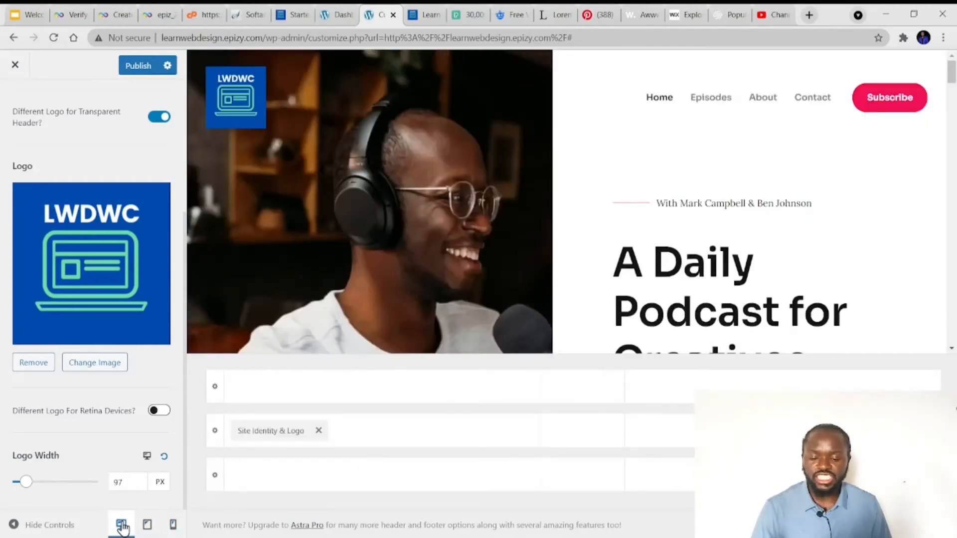
# - Publish the Transparent Header changes and reload the live site to check the new logo
pyautogui.scroll(4, 79, 455)
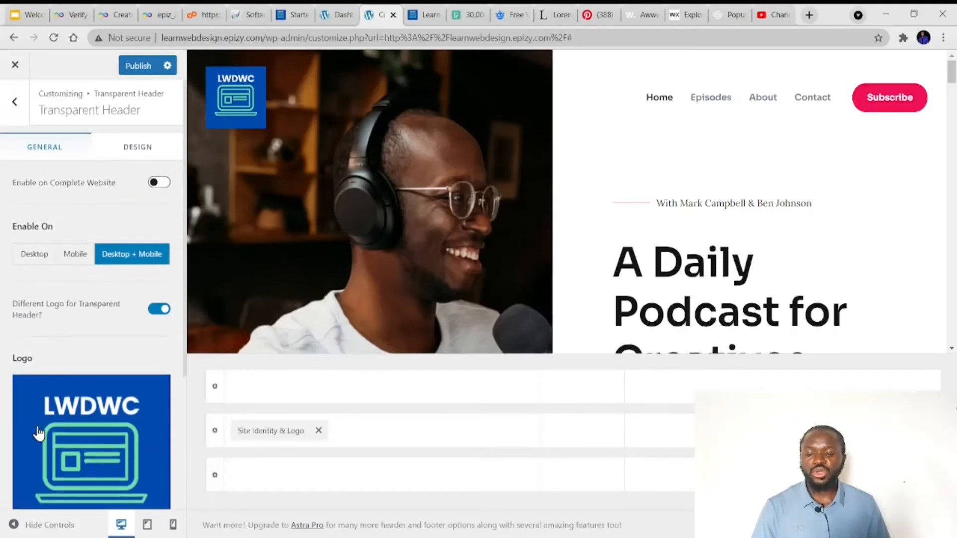
pyautogui.click(133, 71)
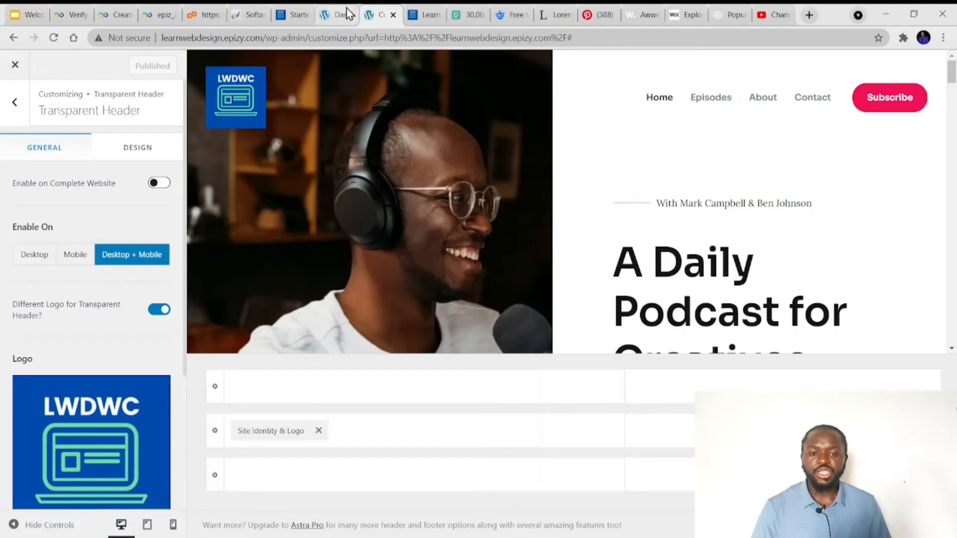
pyautogui.click(426, 14)
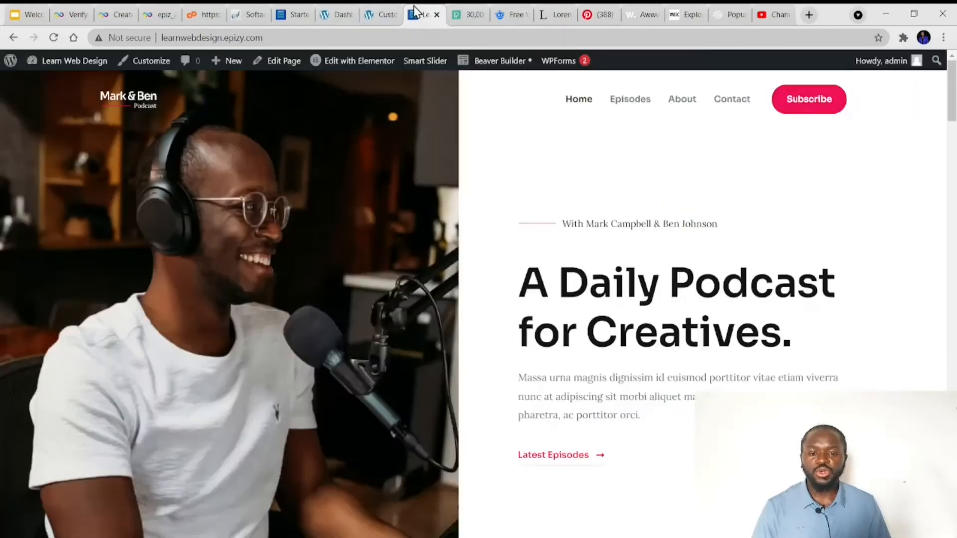
pyautogui.click(58, 40)
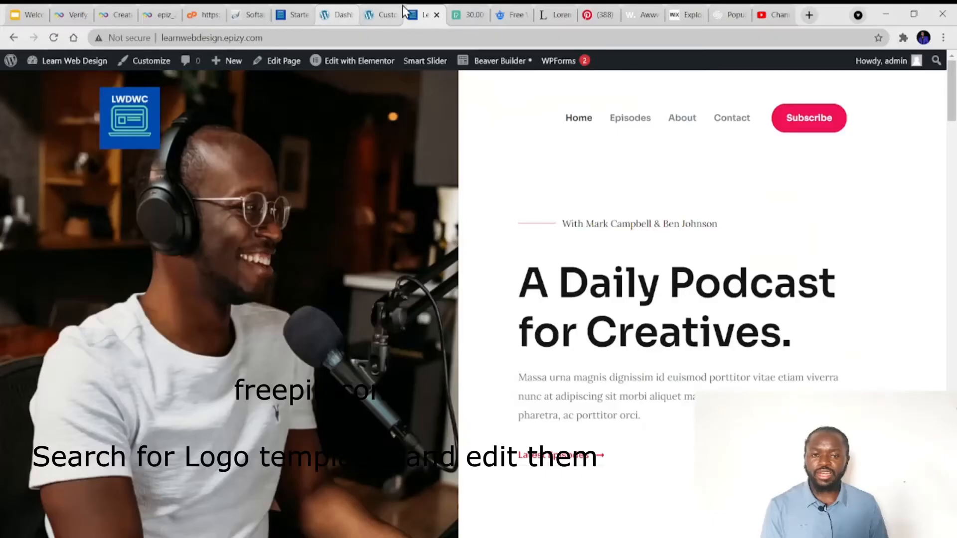
# - Switch to Freepik and search its resources for "logo template"
pyautogui.click(489, 10)
pyautogui.click(508, 14)
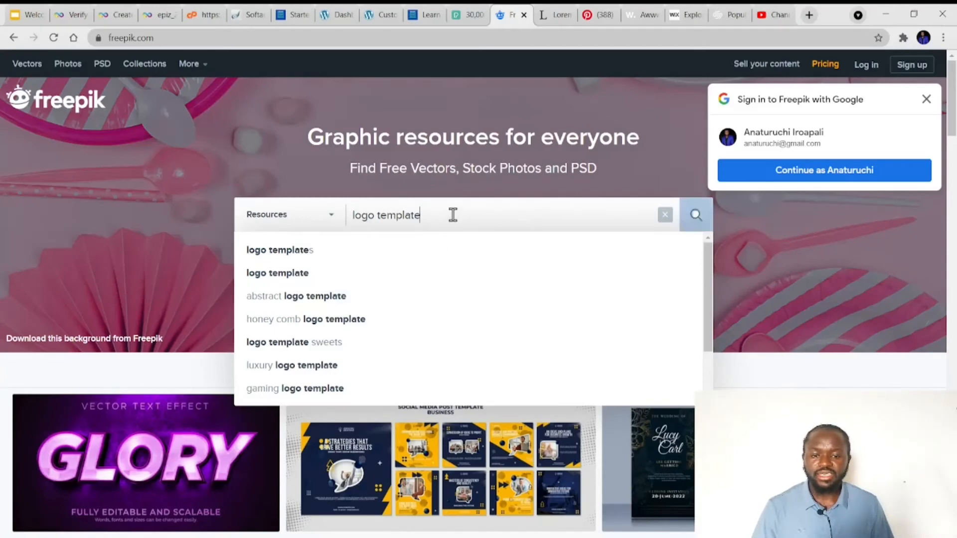
pyautogui.click(694, 214)
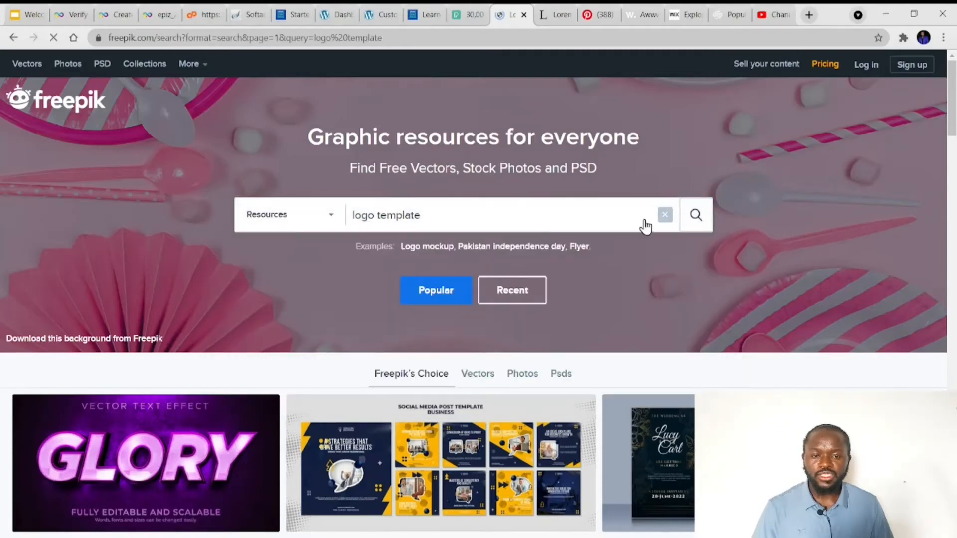
# - Browse the Freepik search results for logo templates that could be edited for the site
pyautogui.scroll(-1, 548, 274)
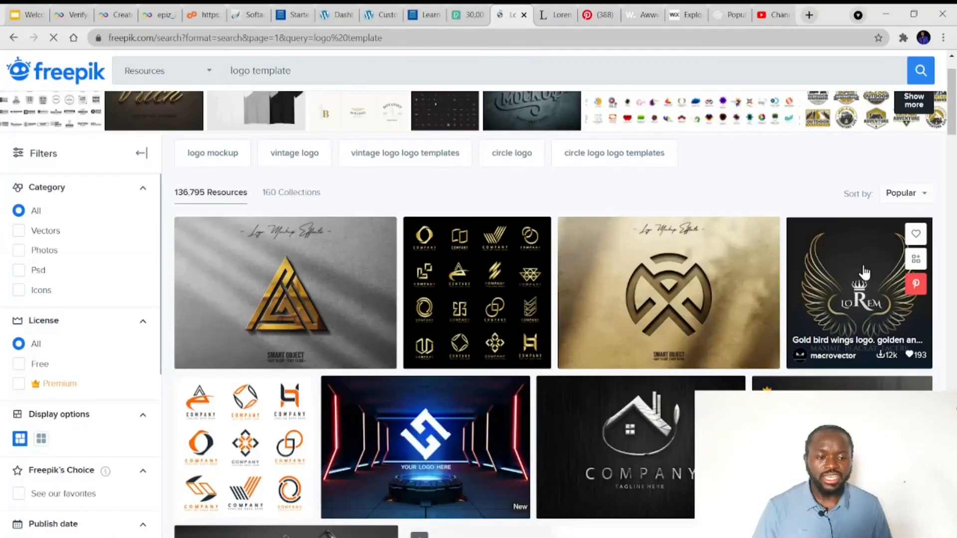
pyautogui.scroll(-2, 640, 309)
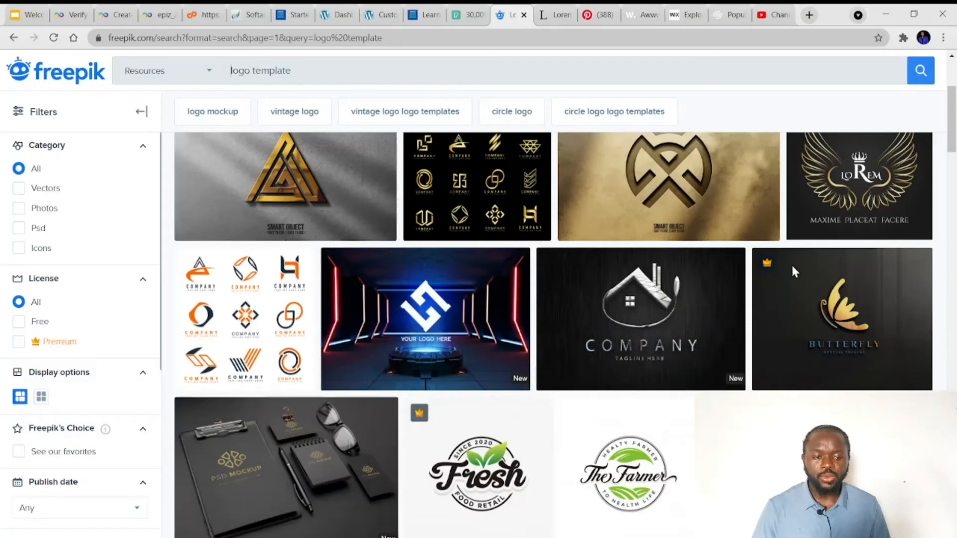
pyautogui.scroll(-4, 539, 347)
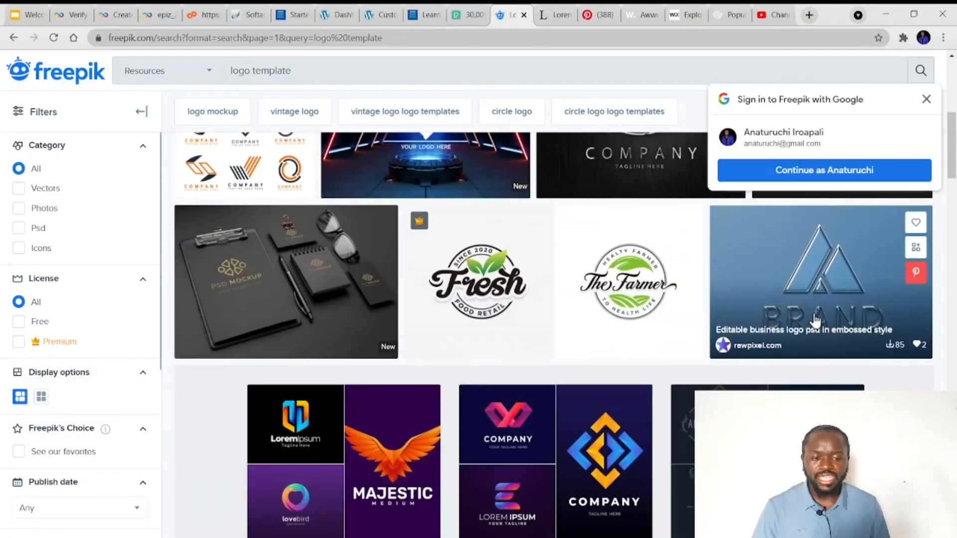
pyautogui.scroll(-1, 388, 374)
pyautogui.scroll(3, 423, 210)
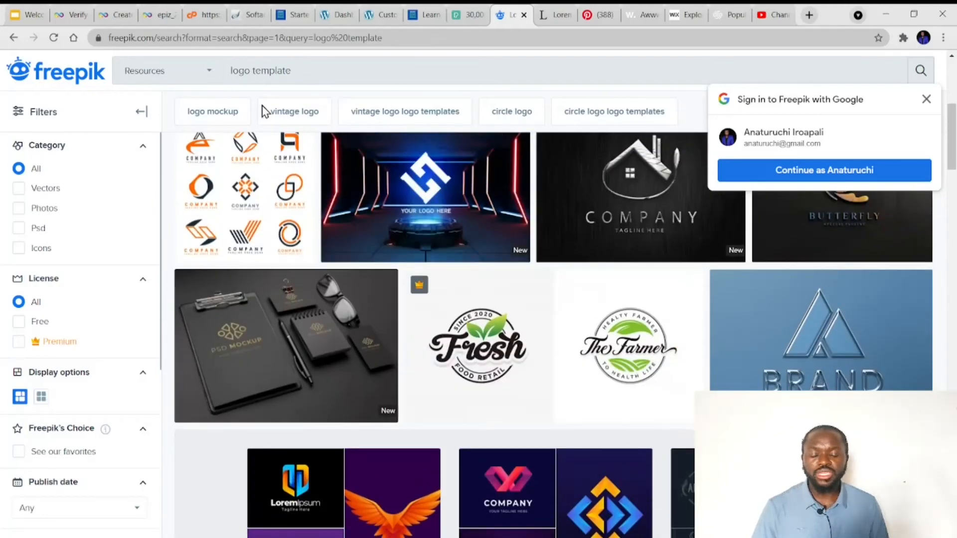
pyautogui.scroll(-3, 385, 383)
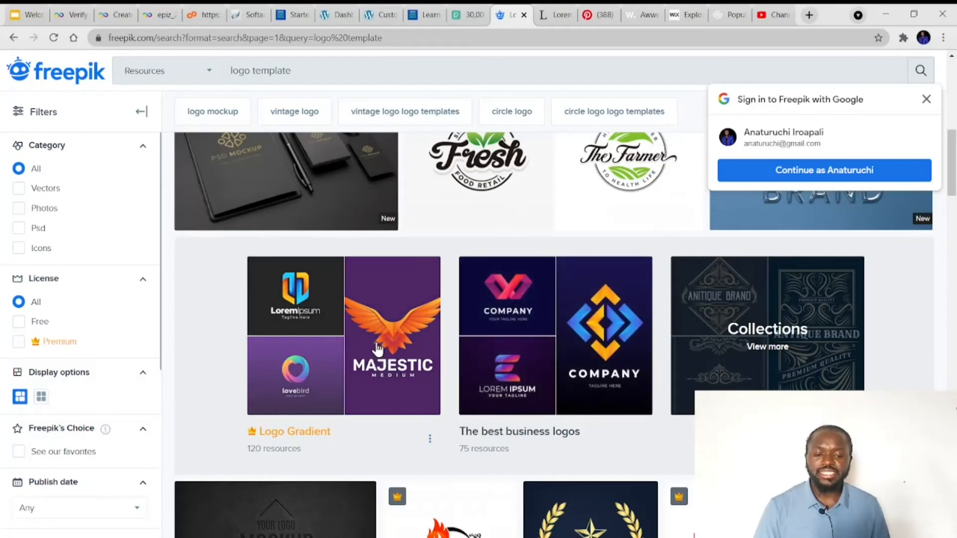
pyautogui.scroll(-5, 377, 349)
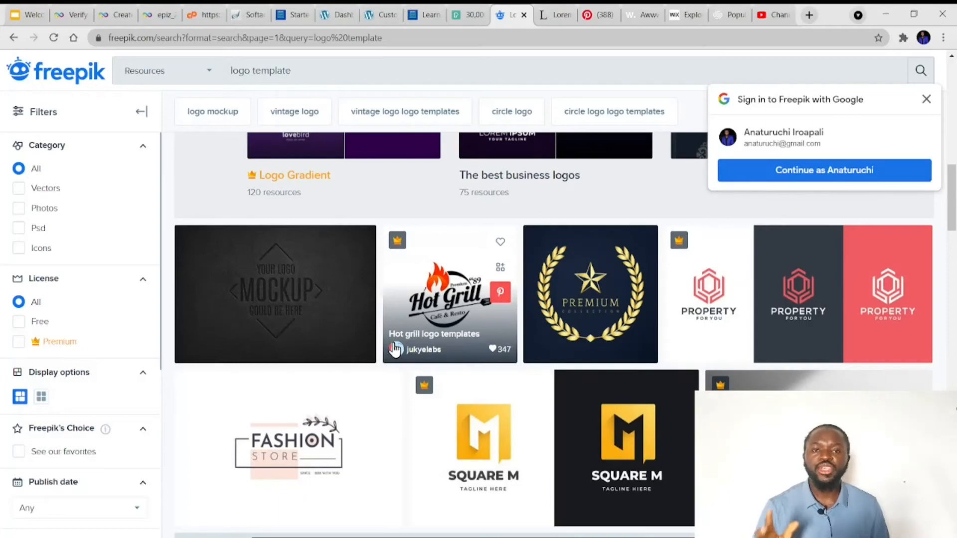
pyautogui.scroll(-1, 396, 349)
pyautogui.scroll(7, 402, 347)
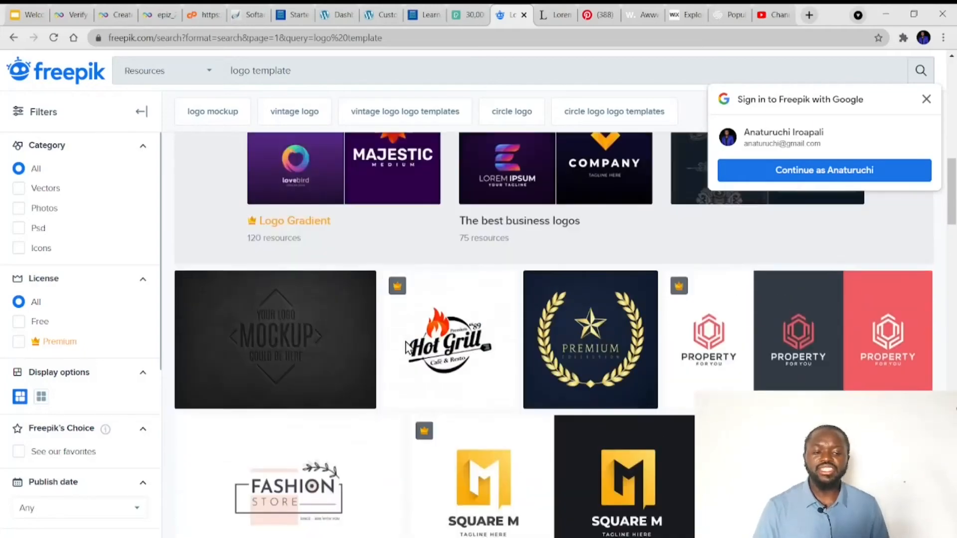
pyautogui.scroll(5, 406, 347)
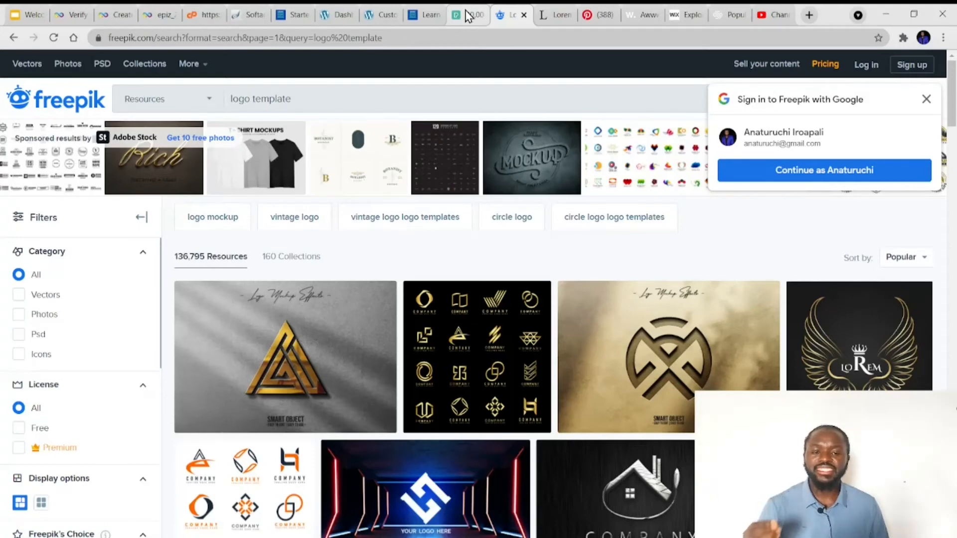
# - Return to the WordPress customizer and remove the logo image from the Transparent Header
pyautogui.click(424, 12)
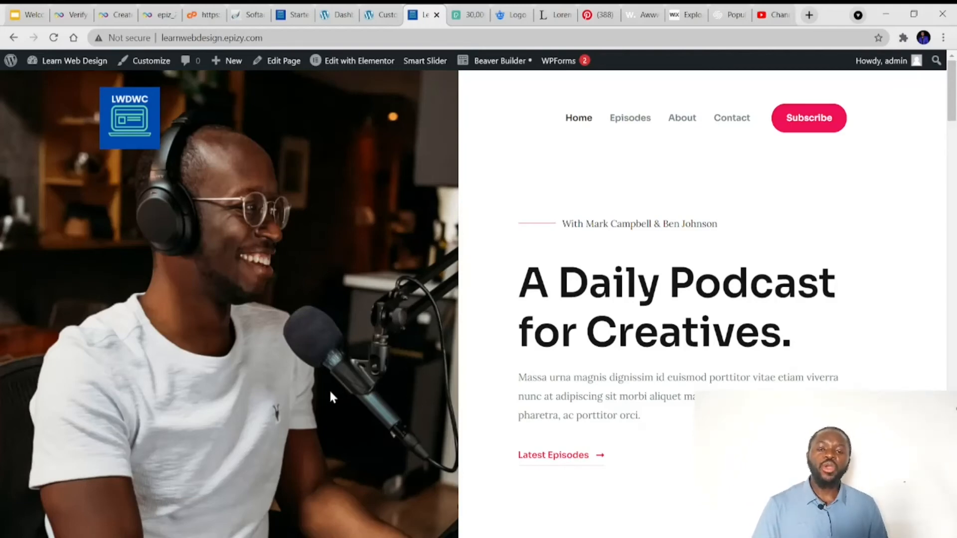
pyautogui.click(382, 11)
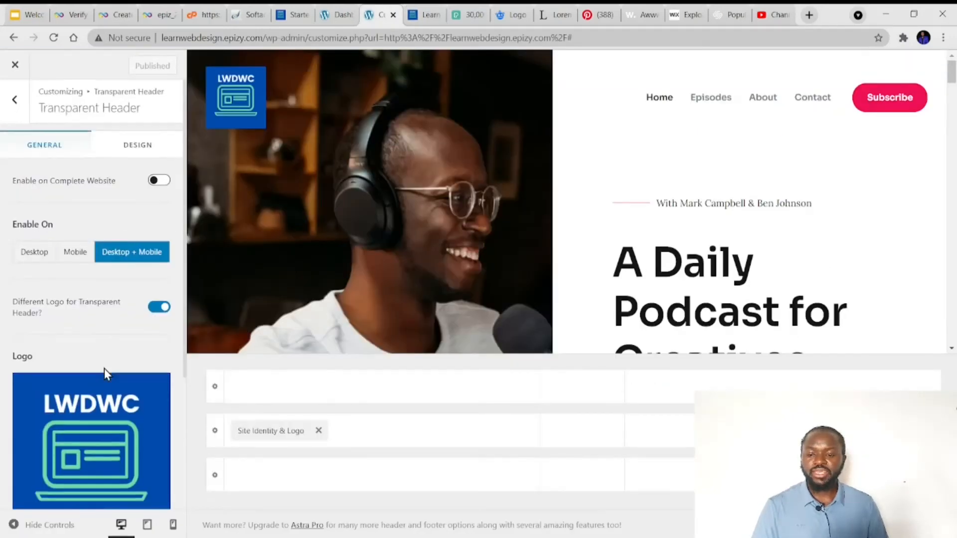
pyautogui.scroll(-4, 104, 368)
pyautogui.click(35, 364)
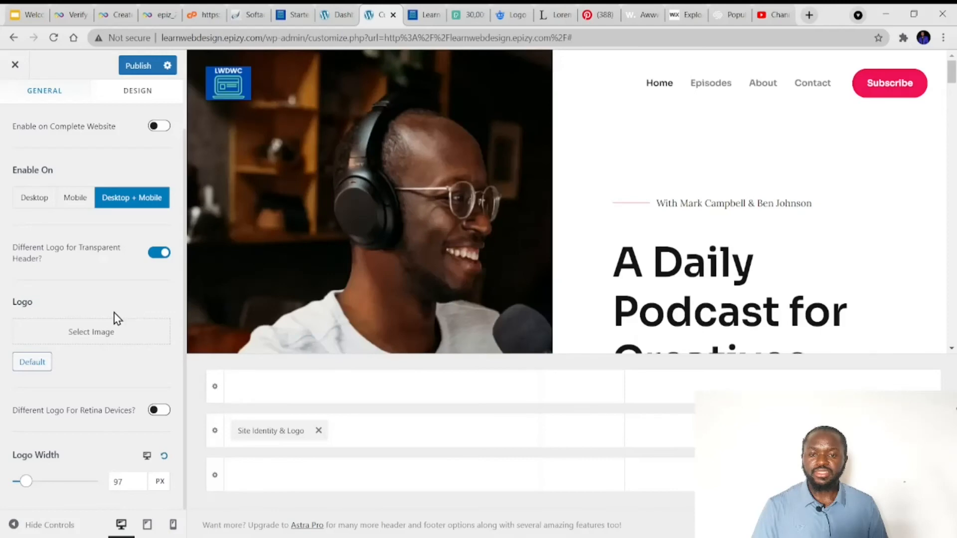
# - Remove the main site logo in the header's Site Identity & Logo settings
pyautogui.scroll(1, 93, 316)
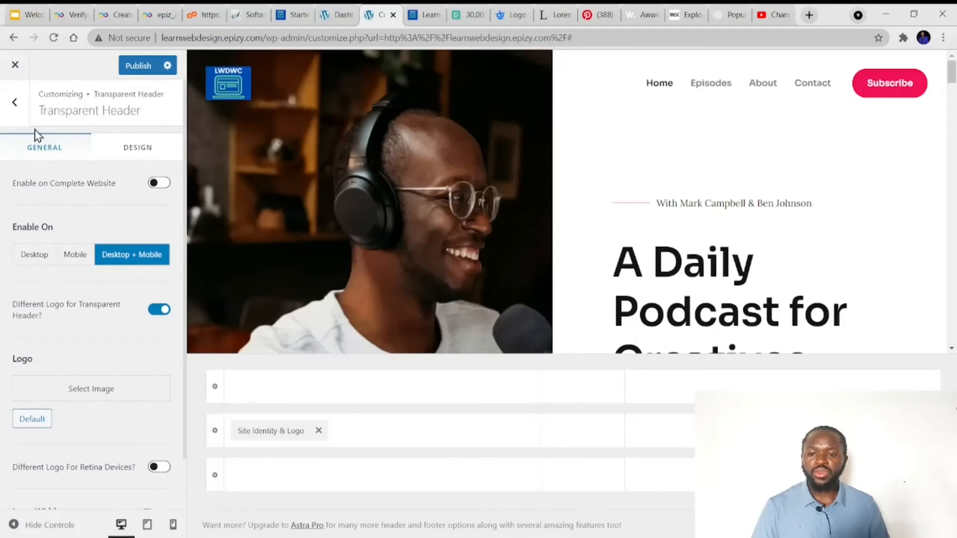
pyautogui.click(15, 103)
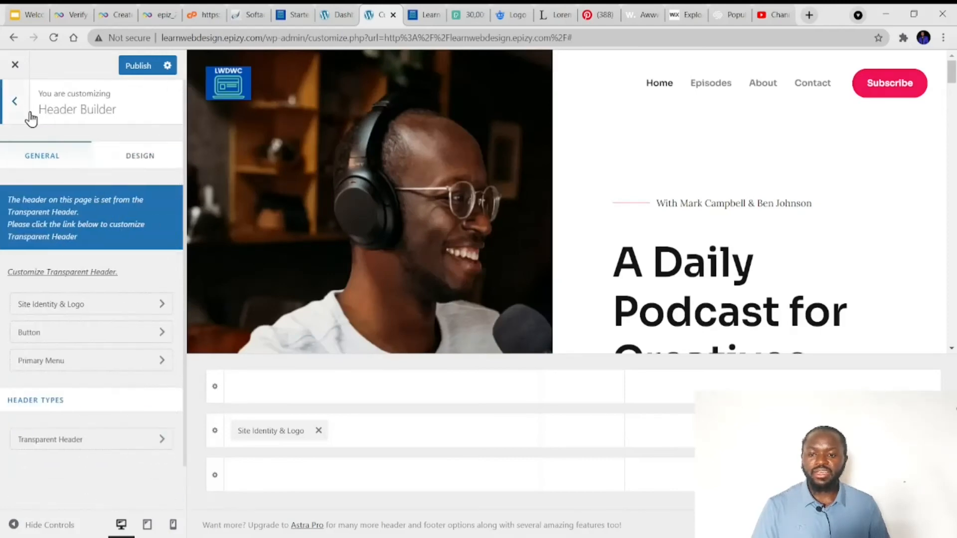
pyautogui.click(62, 309)
pyautogui.click(40, 443)
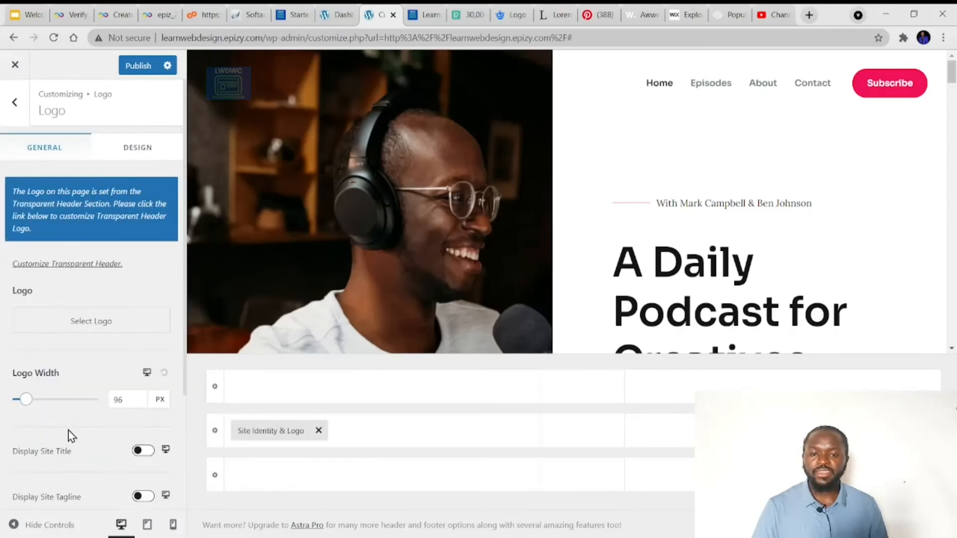
# - Turn on the site title display for desktop and set the title's normal color to white
pyautogui.scroll(-3, 68, 431)
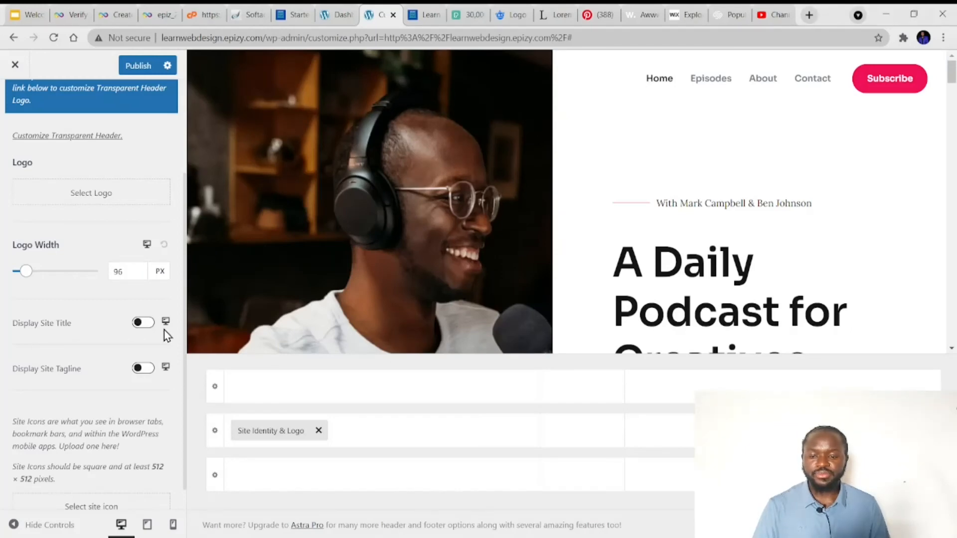
pyautogui.click(140, 323)
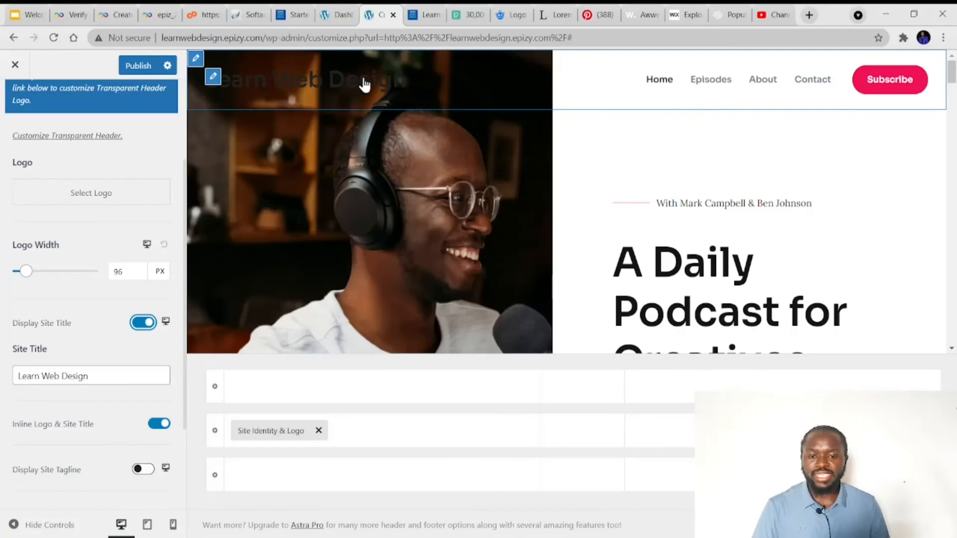
pyautogui.scroll(3, 127, 228)
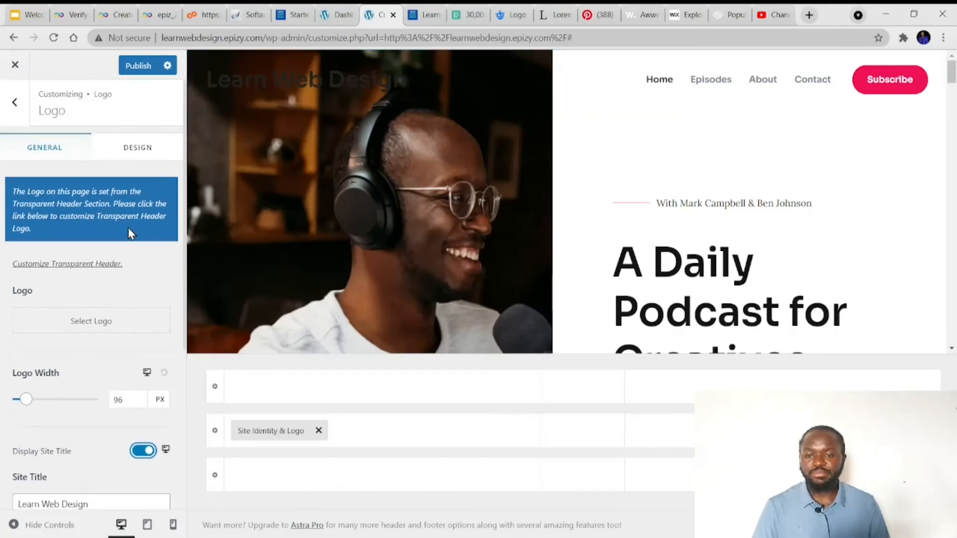
pyautogui.click(131, 149)
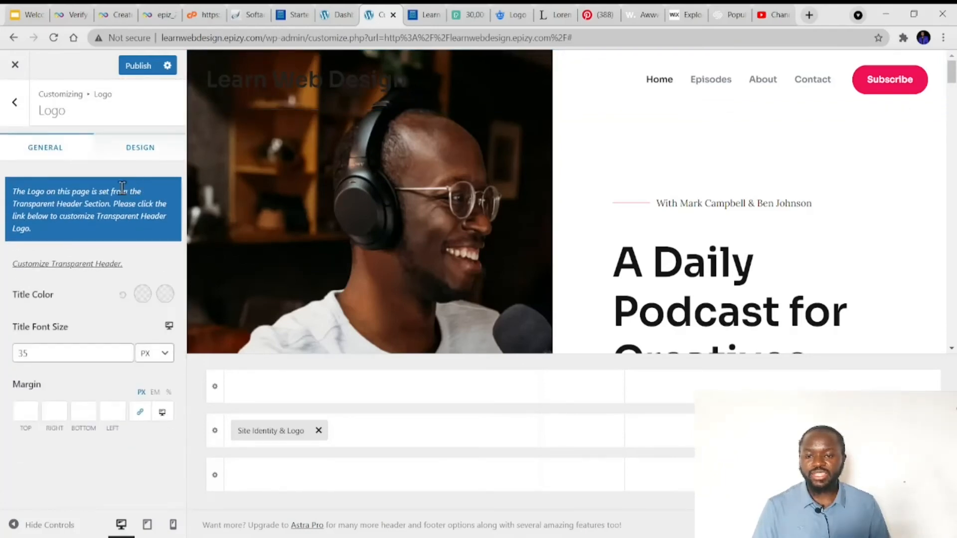
pyautogui.click(143, 295)
pyautogui.moveTo(35, 347); pyautogui.dragTo(2, 283)
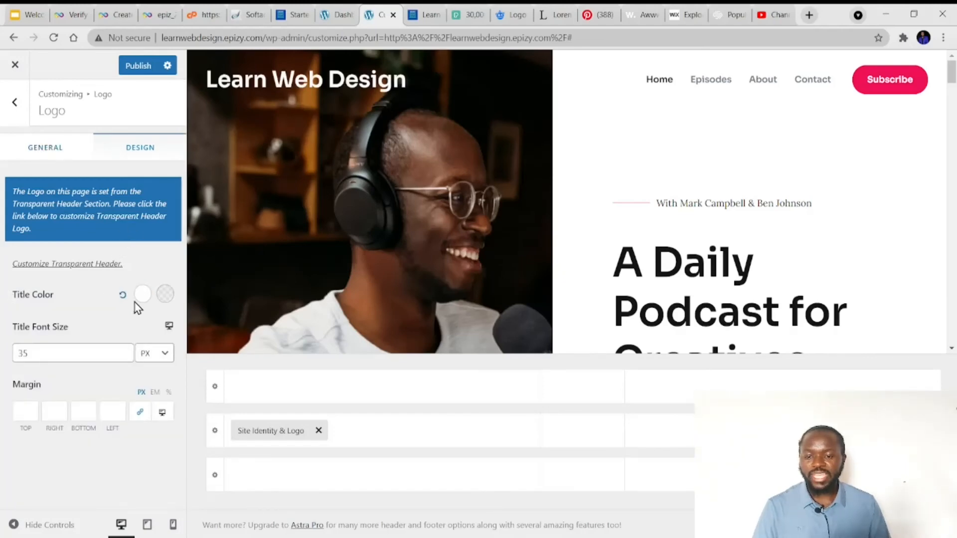
# - Set the site title's hover color to bright green and publish the change
pyautogui.click(163, 299)
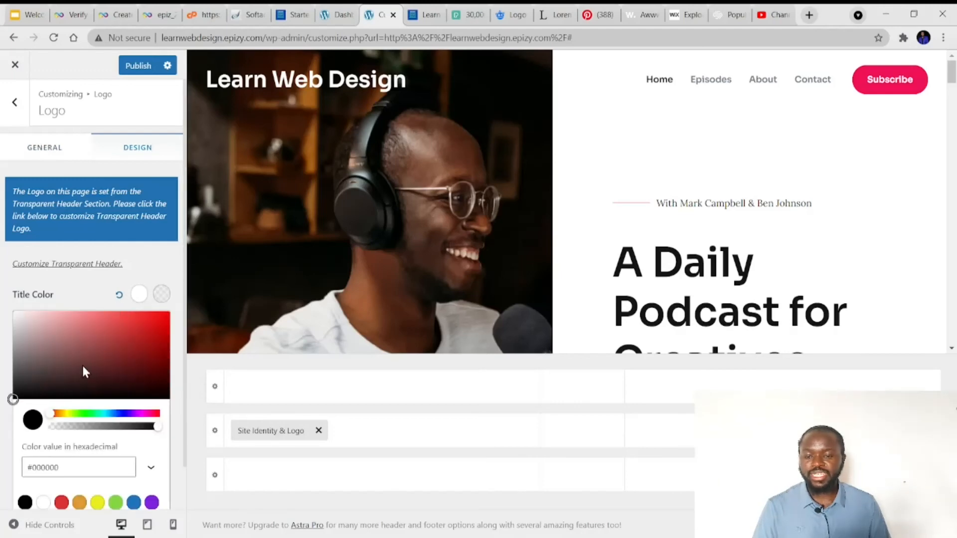
pyautogui.click(86, 413)
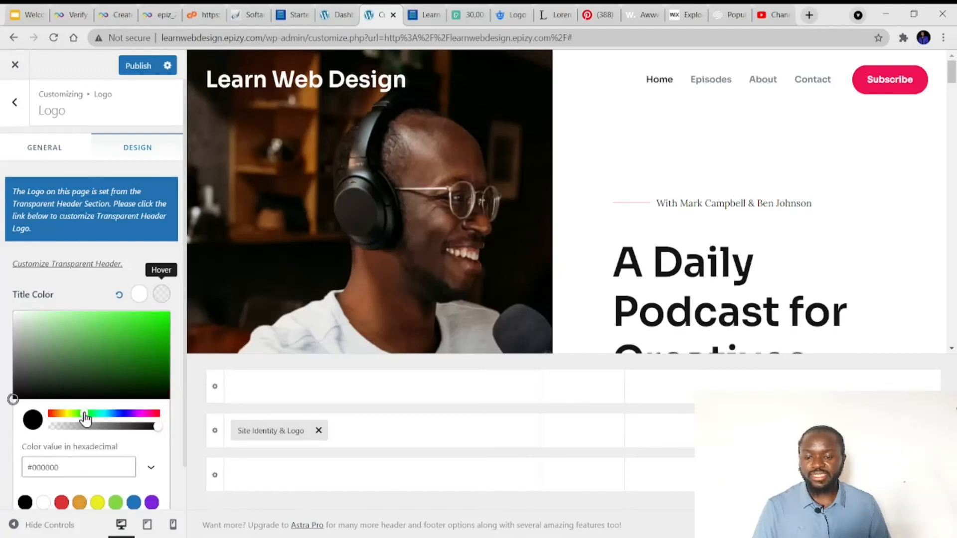
pyautogui.click(140, 325)
pyautogui.click(143, 255)
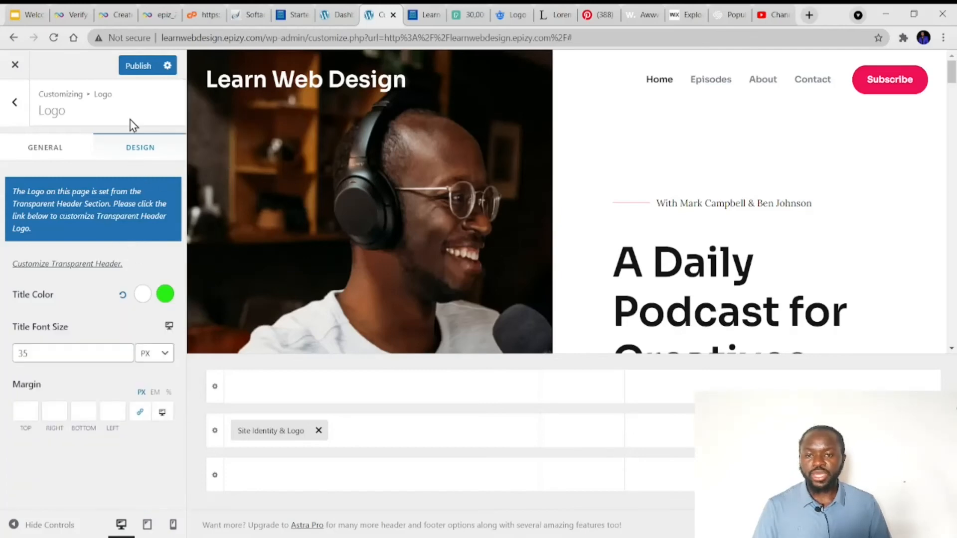
pyautogui.click(138, 74)
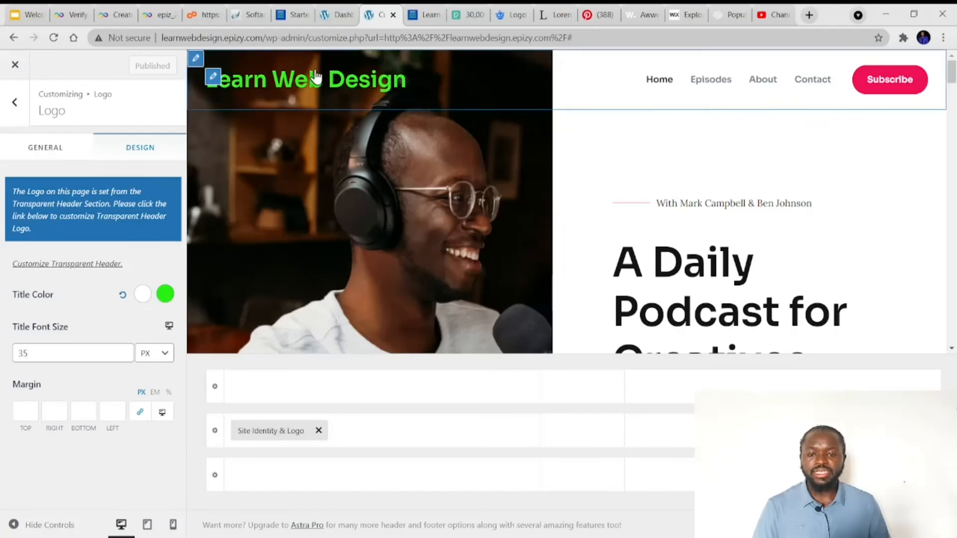
# - Turn on the site tagline display for desktop in the logo's general settings
pyautogui.click(45, 149)
pyautogui.scroll(-5, 79, 344)
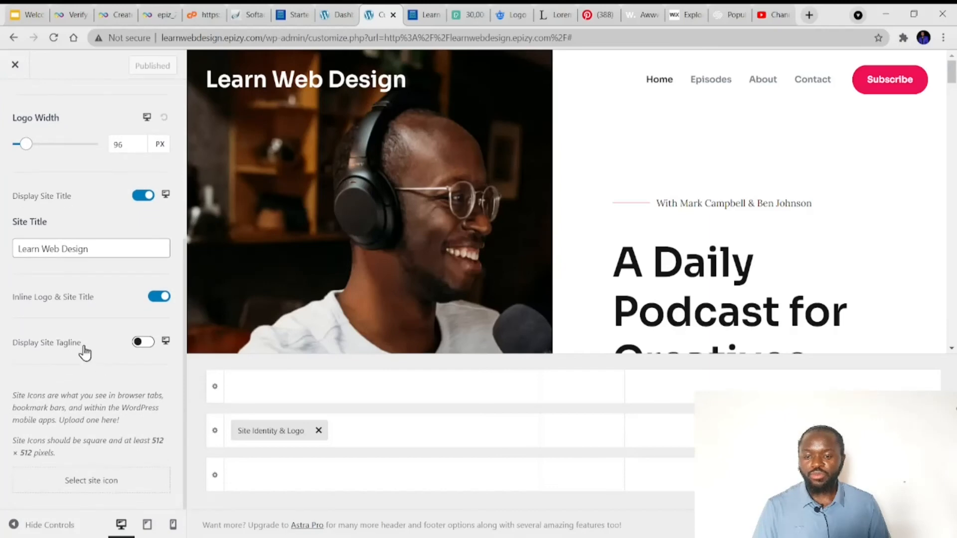
pyautogui.scroll(2, 92, 326)
pyautogui.scroll(-2, 92, 335)
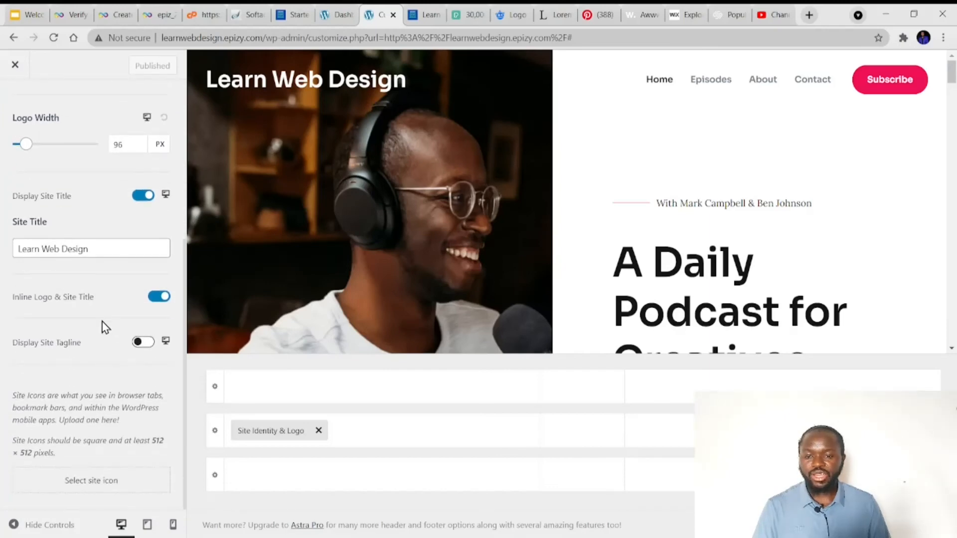
pyautogui.scroll(5, 104, 328)
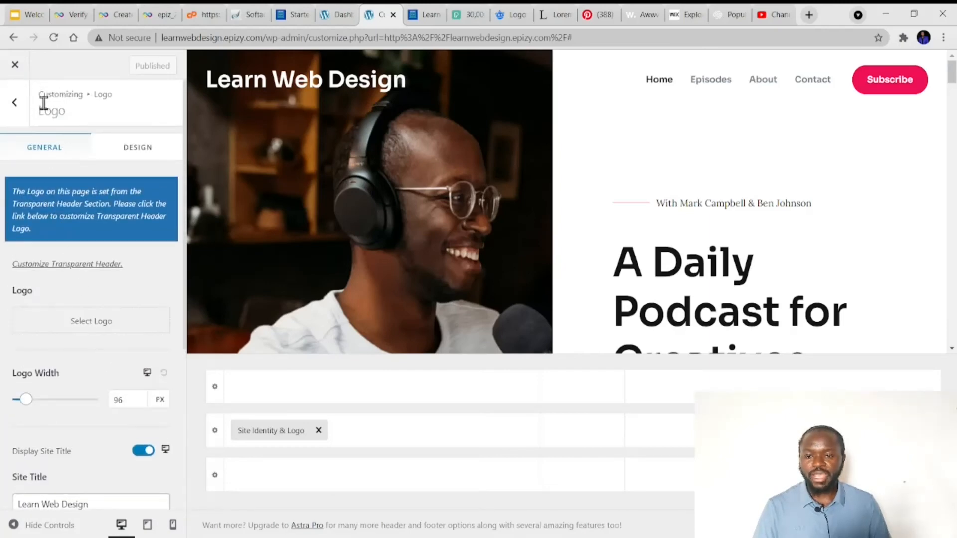
pyautogui.scroll(-5, 50, 299)
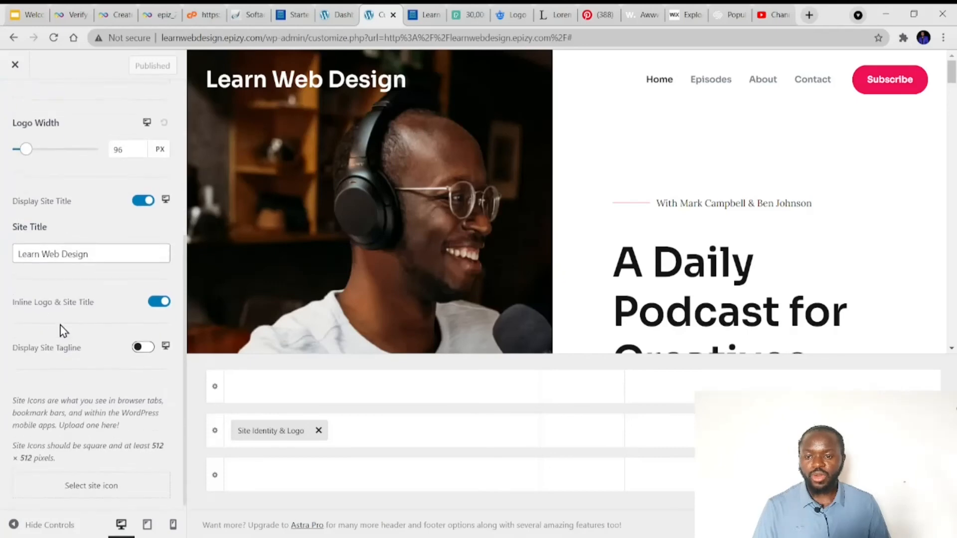
pyautogui.click(142, 343)
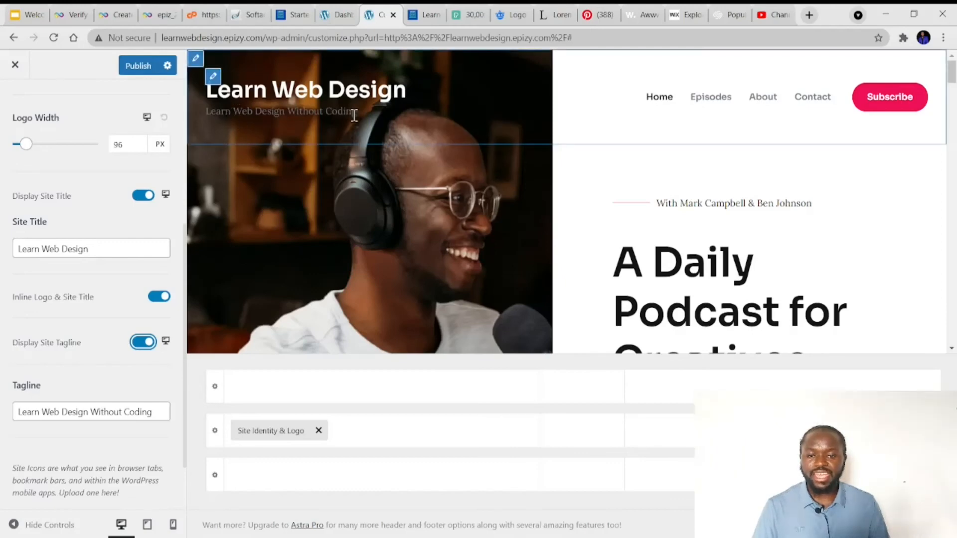
# - Set the tagline color to white (#ffffff) in the logo's design settings
pyautogui.scroll(5, 106, 254)
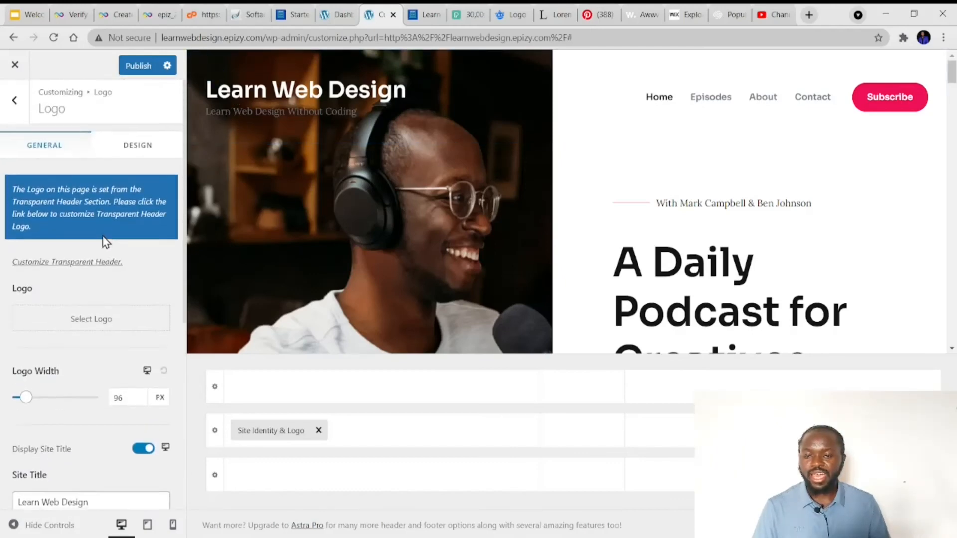
pyautogui.scroll(-5, 94, 339)
pyautogui.scroll(-2, 79, 354)
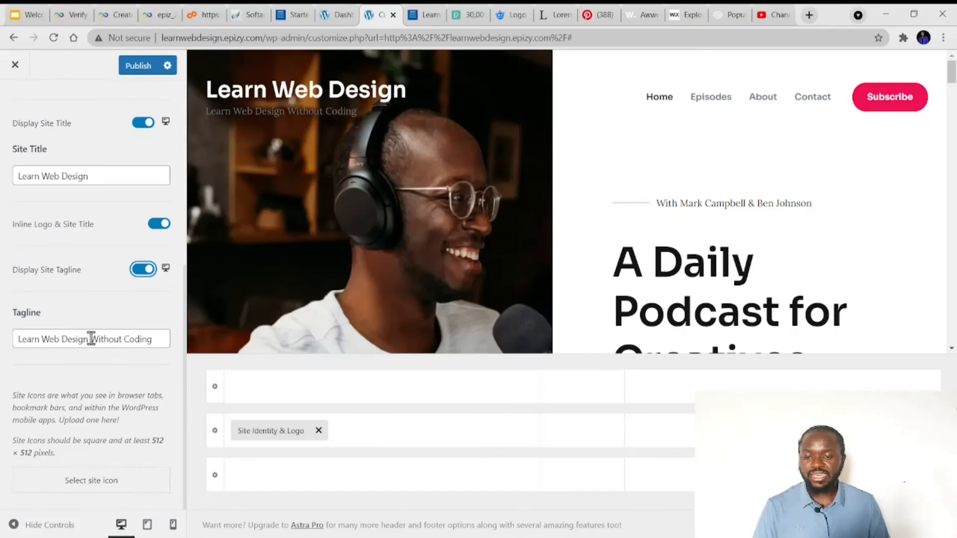
pyautogui.scroll(7, 85, 325)
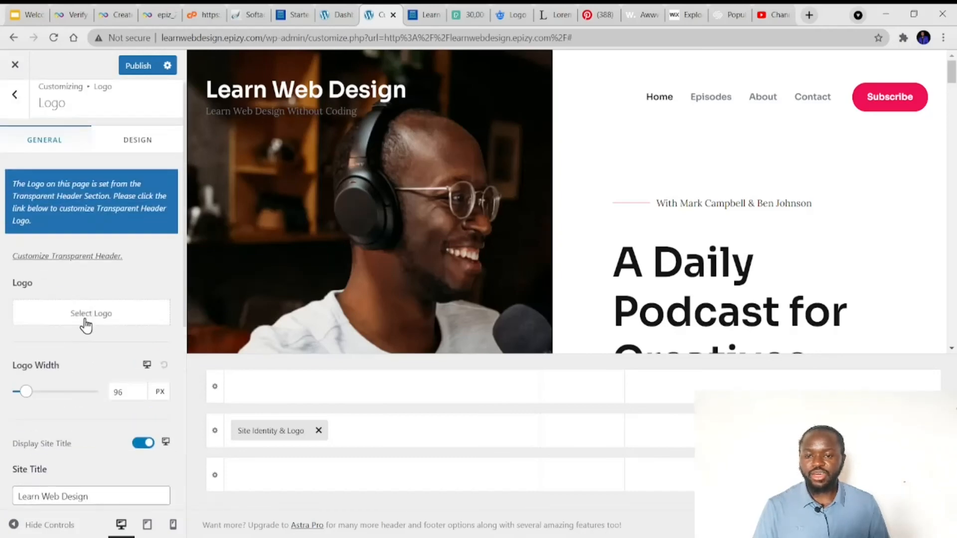
pyautogui.scroll(1, 120, 299)
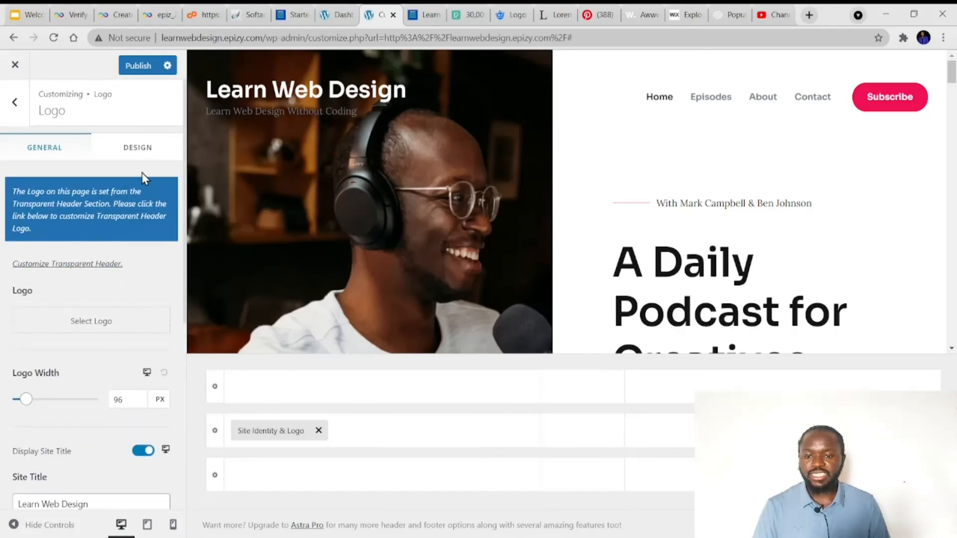
pyautogui.click(138, 149)
pyautogui.scroll(-1, 120, 342)
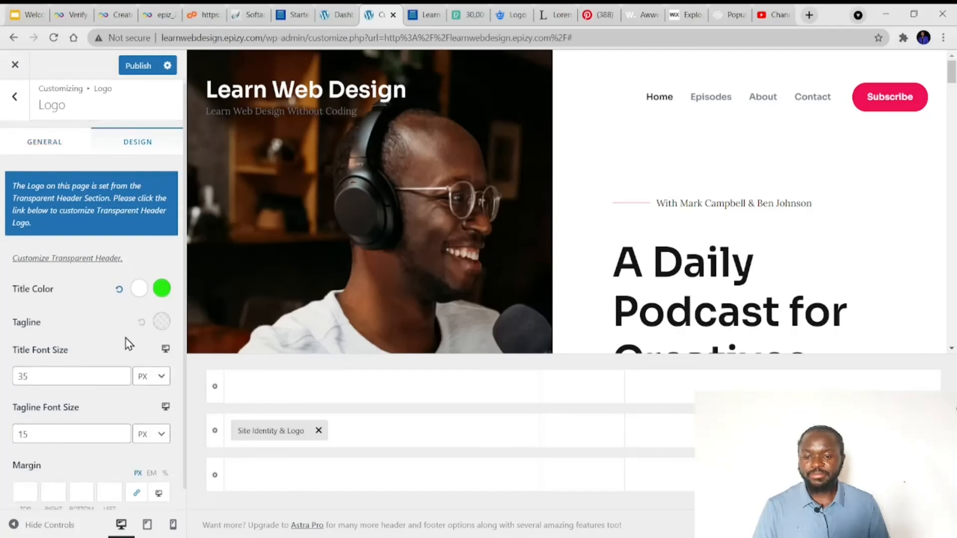
pyautogui.click(161, 300)
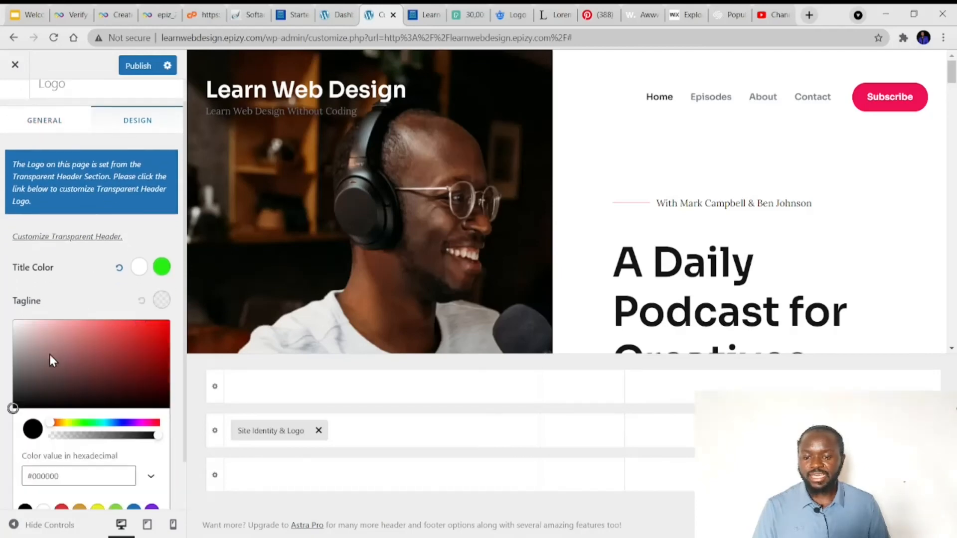
pyautogui.moveTo(37, 338); pyautogui.dragTo(13, 321)
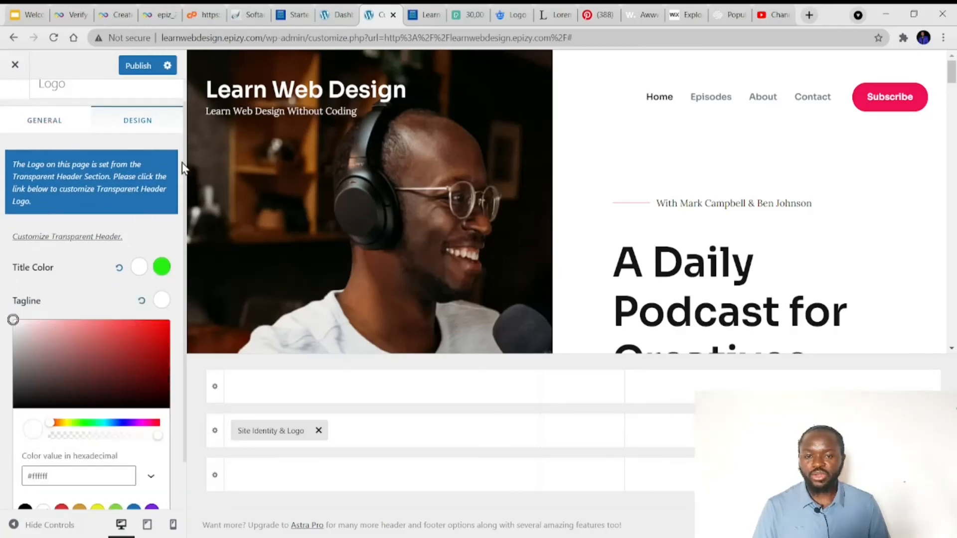
# - Publish the tagline changes and reload the live site to check the header's title and tagline
pyautogui.click(69, 128)
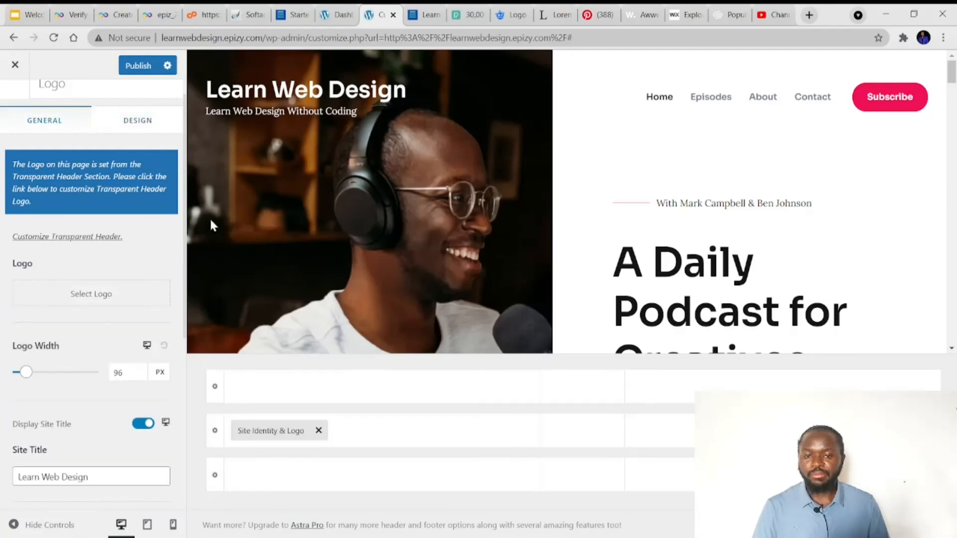
pyautogui.scroll(-1, 277, 220)
pyautogui.scroll(1, 324, 214)
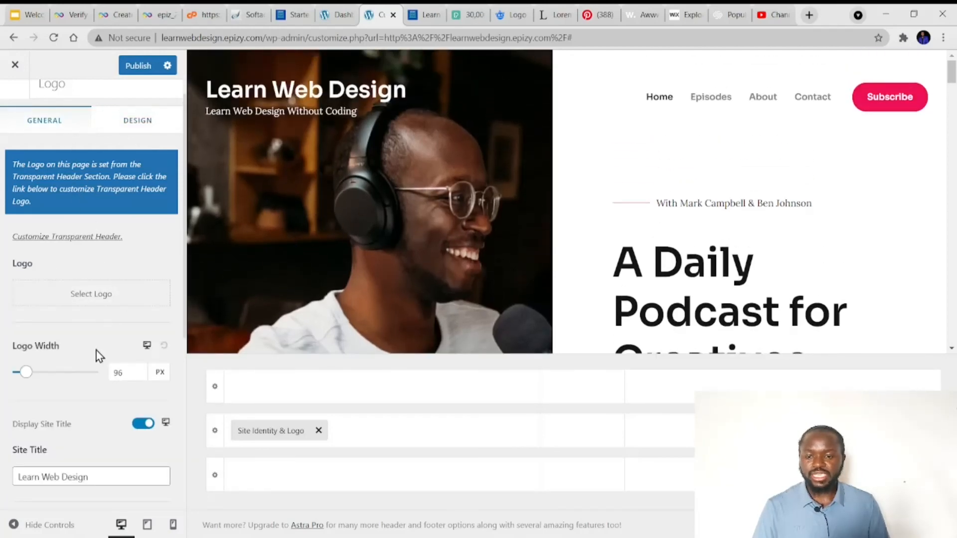
pyautogui.scroll(-6, 65, 384)
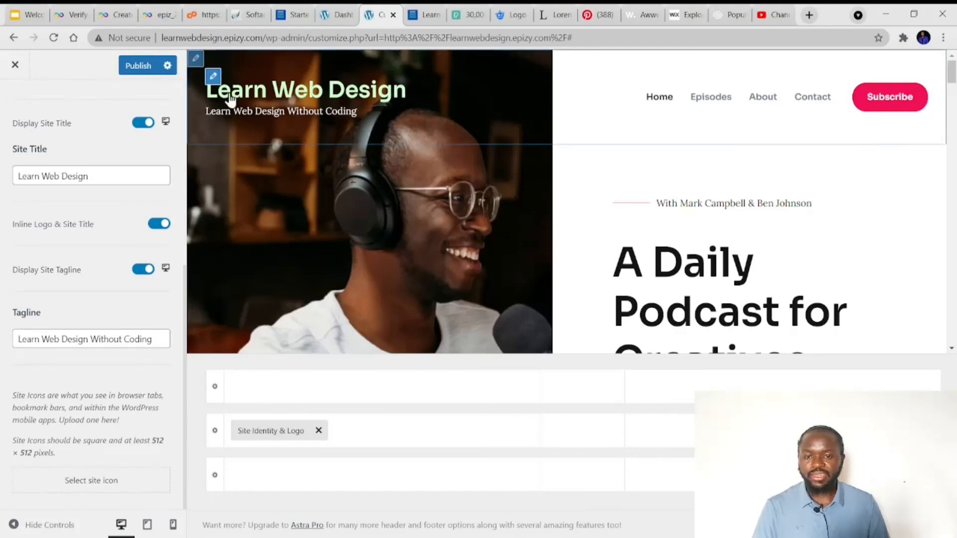
pyautogui.click(139, 65)
pyautogui.scroll(1, 103, 247)
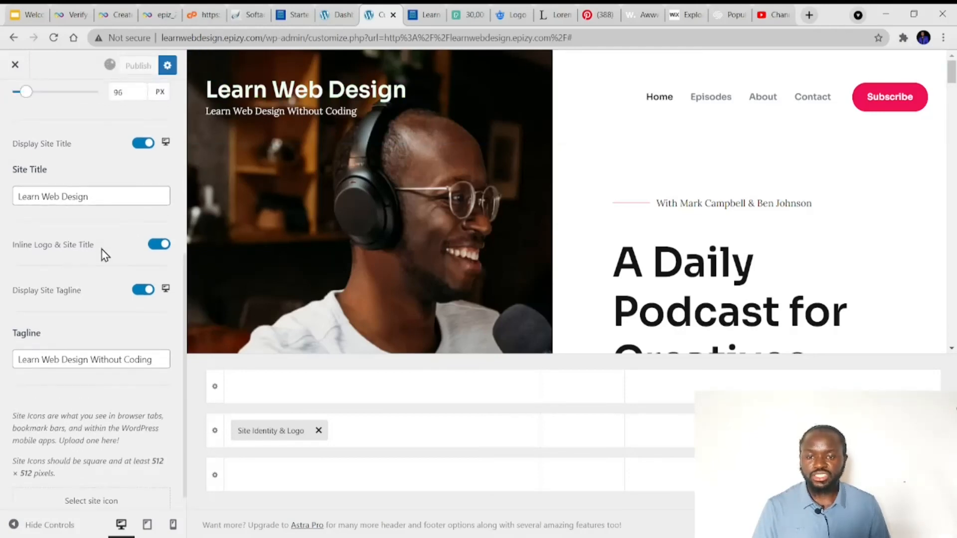
pyautogui.click(424, 12)
pyautogui.click(55, 39)
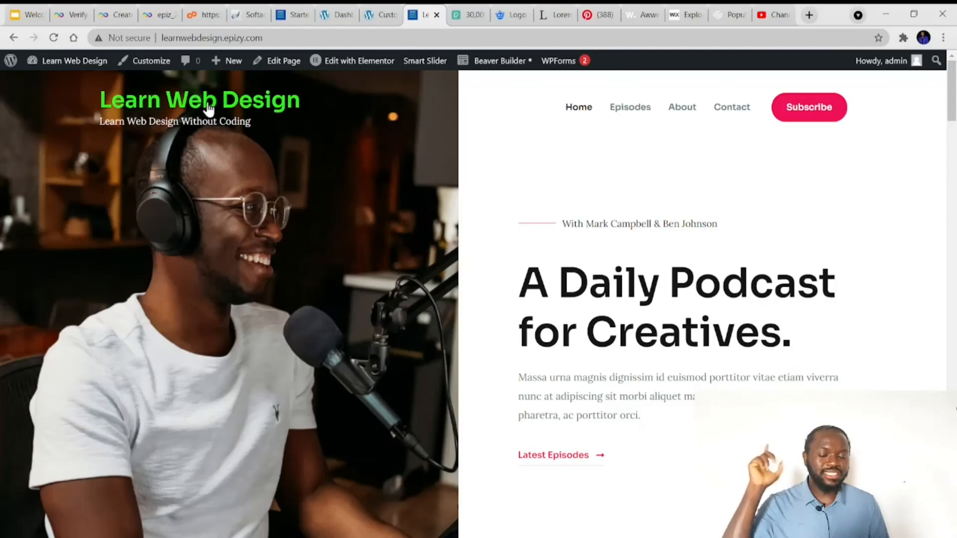
# - Return to the WordPress customizer and open the site tagline text for editing
pyautogui.click(384, 15)
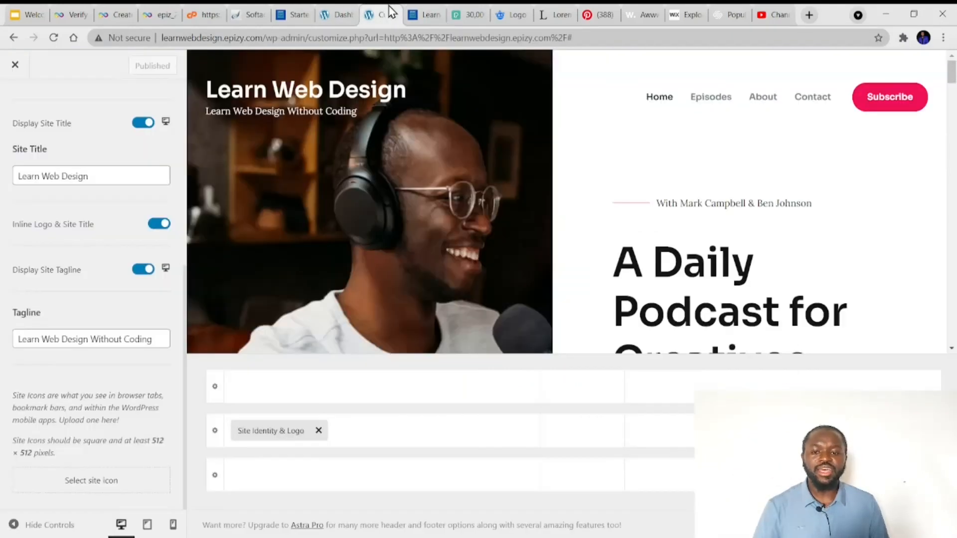
pyautogui.click(49, 338)
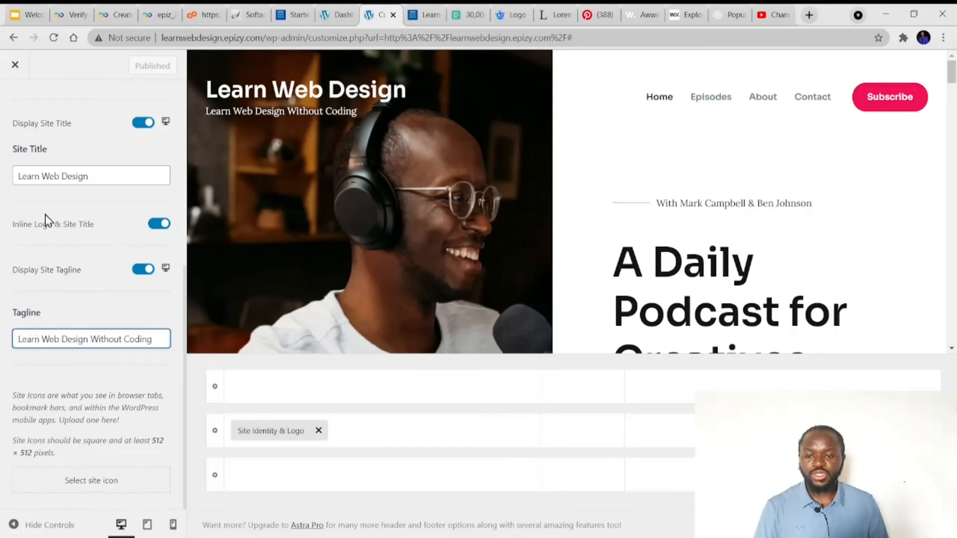